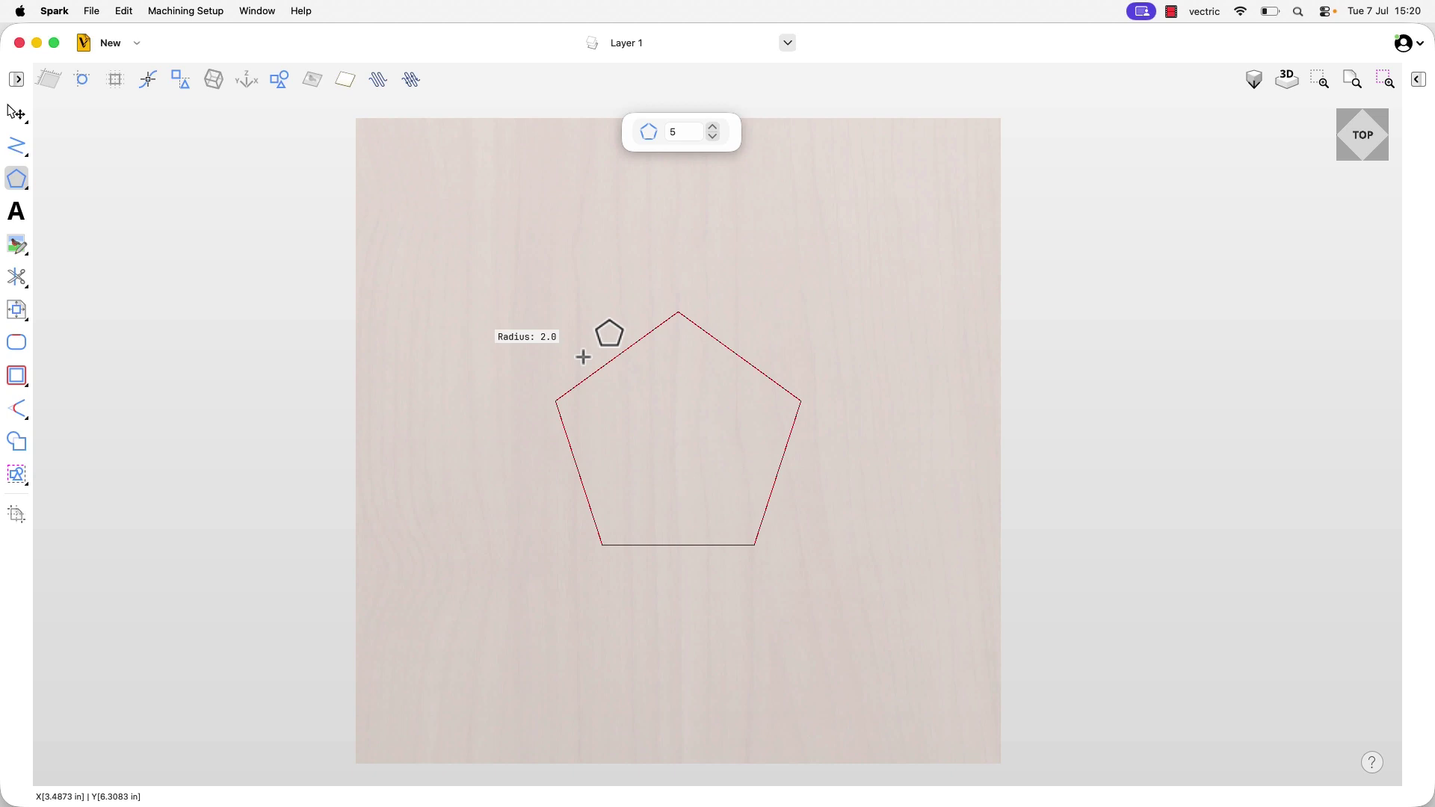
# - Draw a pentagon of radius 2 in at the material's centre and place four copies around it, towards the corners
pyautogui.press('Return')
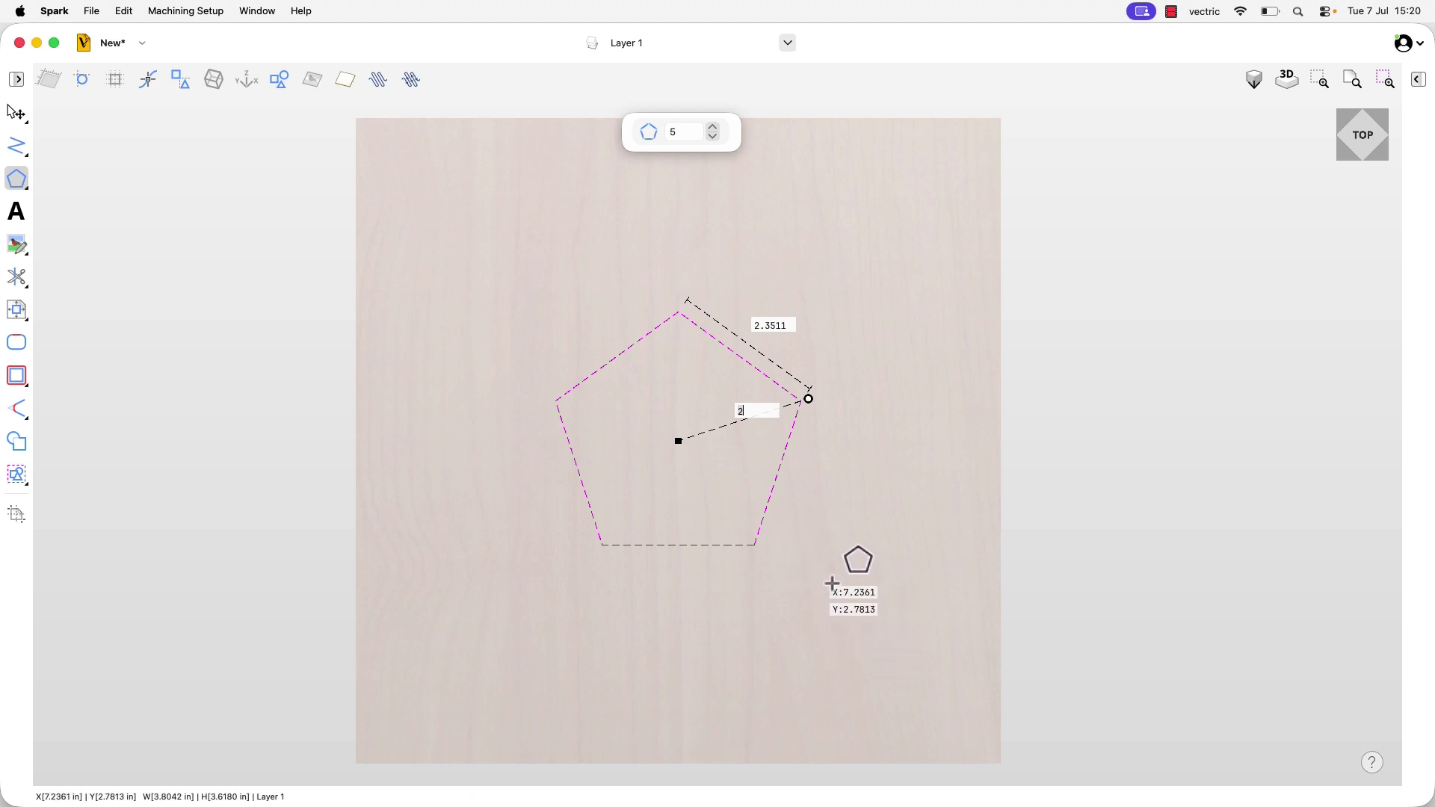
pyautogui.click(865, 607)
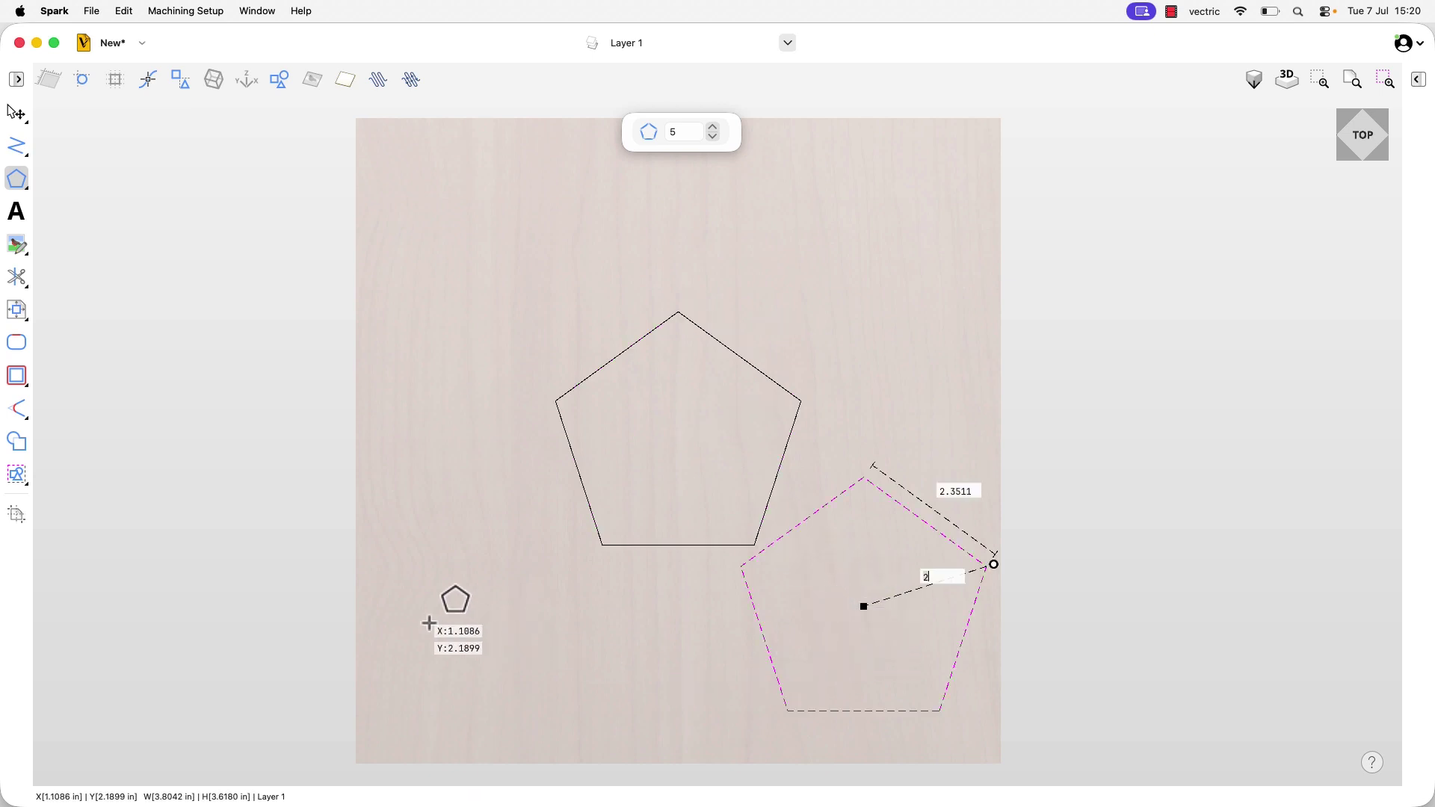
pyautogui.click(488, 596)
pyautogui.click(491, 321)
pyautogui.click(885, 275)
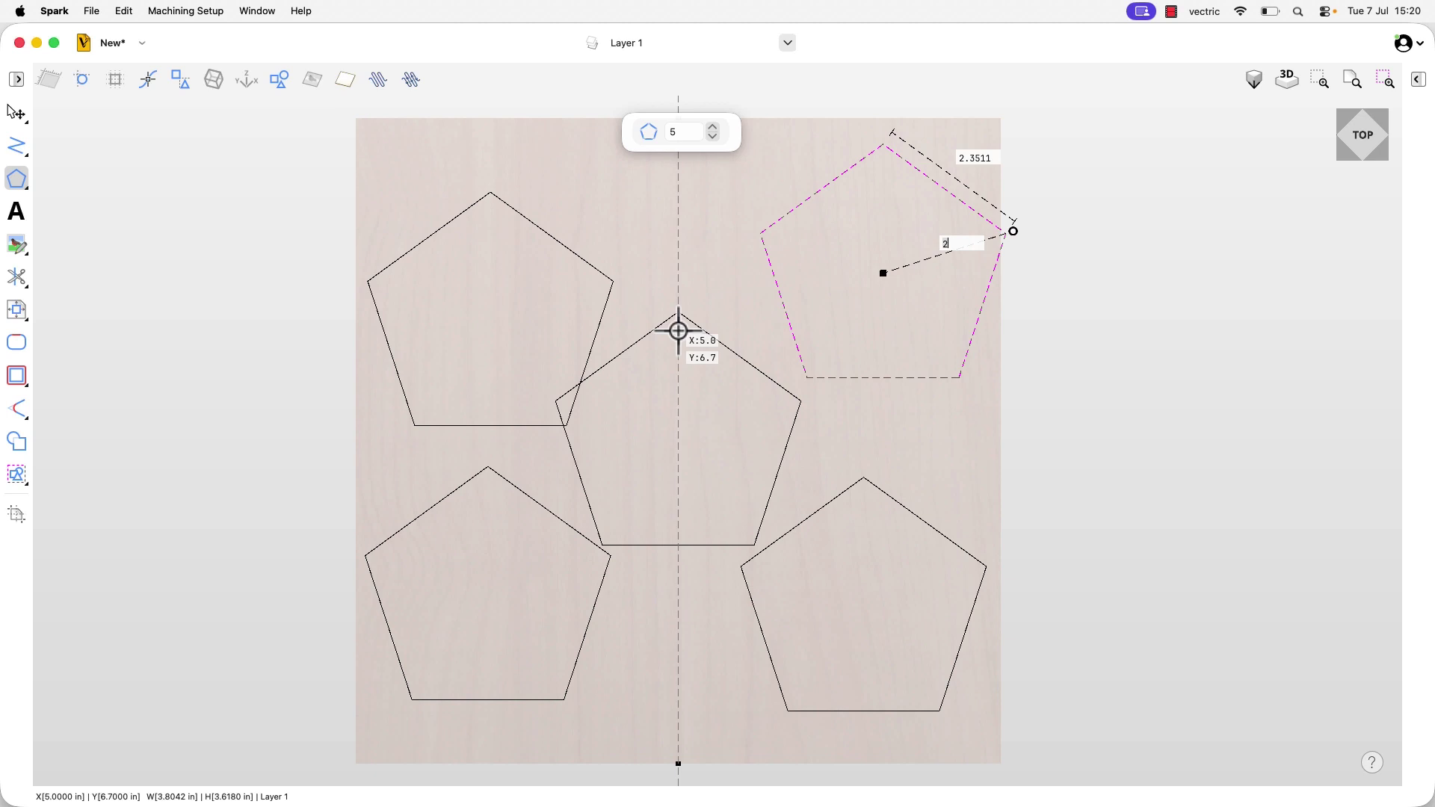
# - Undo the four surrounding pentagons, keeping only the one in the centre
pyautogui.press('Escape')
pyautogui.press('super+z')
pyautogui.press('super+z')
pyautogui.press('super+z')
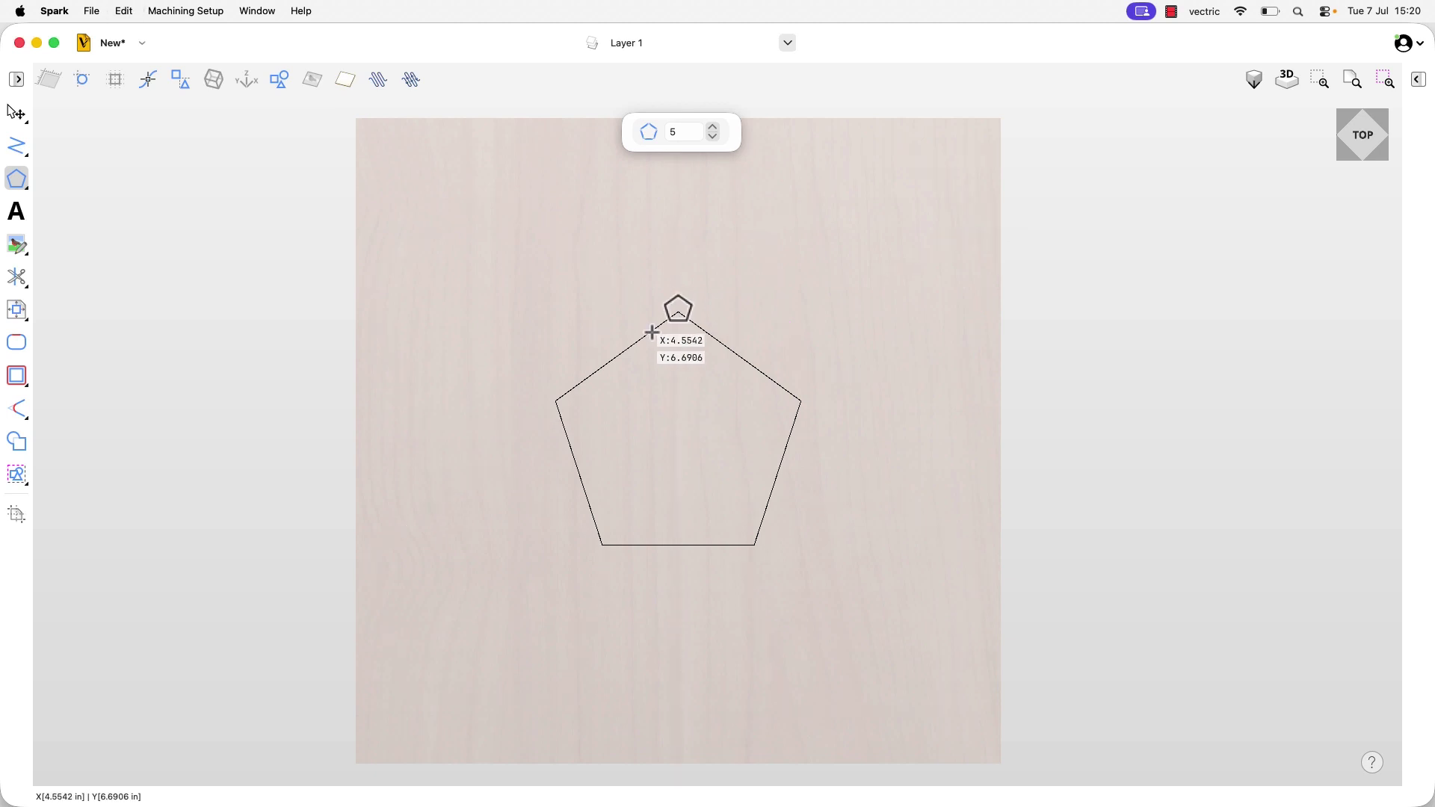
# - Select the central pentagon and set its radius to 3 in
pyautogui.click(653, 332)
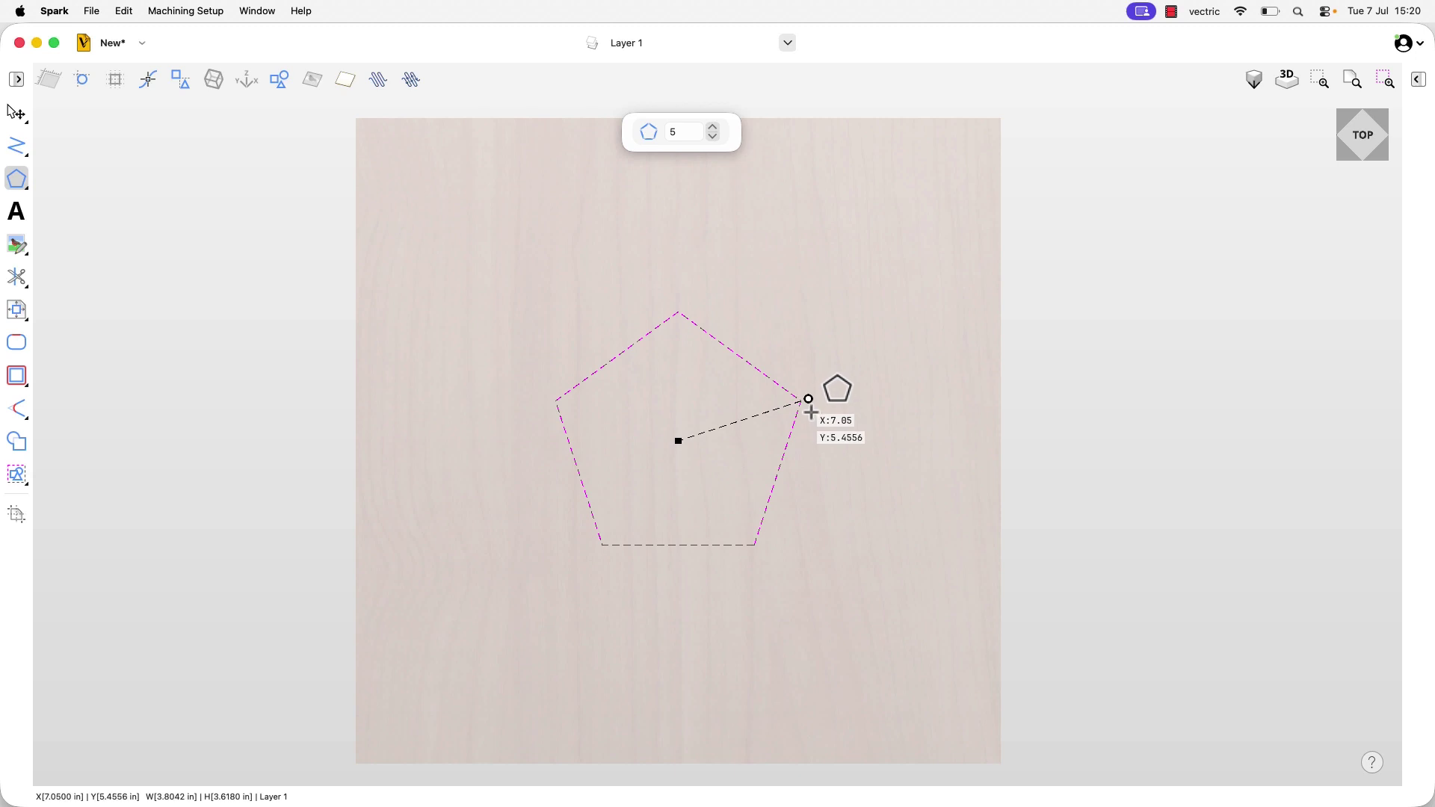
pyautogui.click(808, 399)
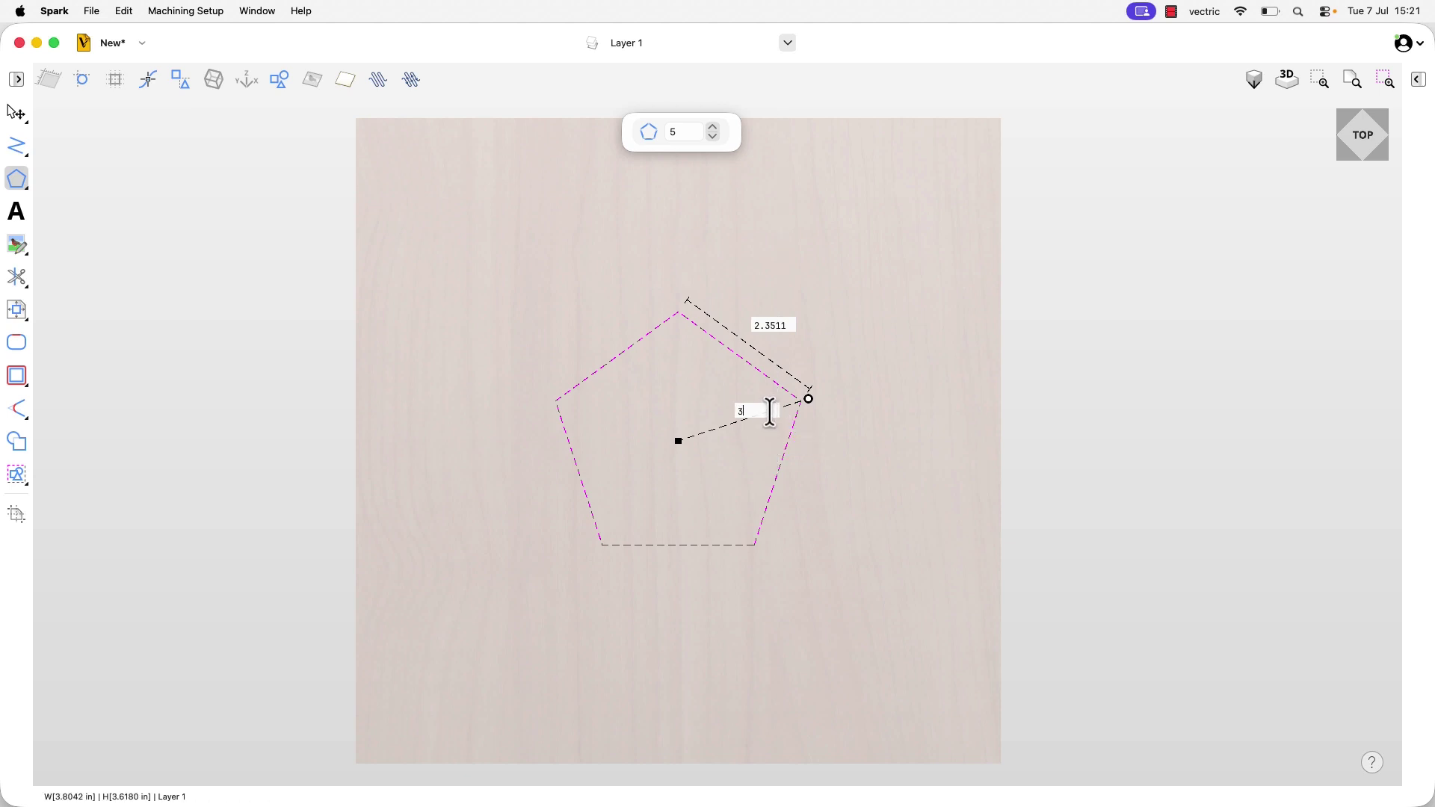
pyautogui.press('Return')
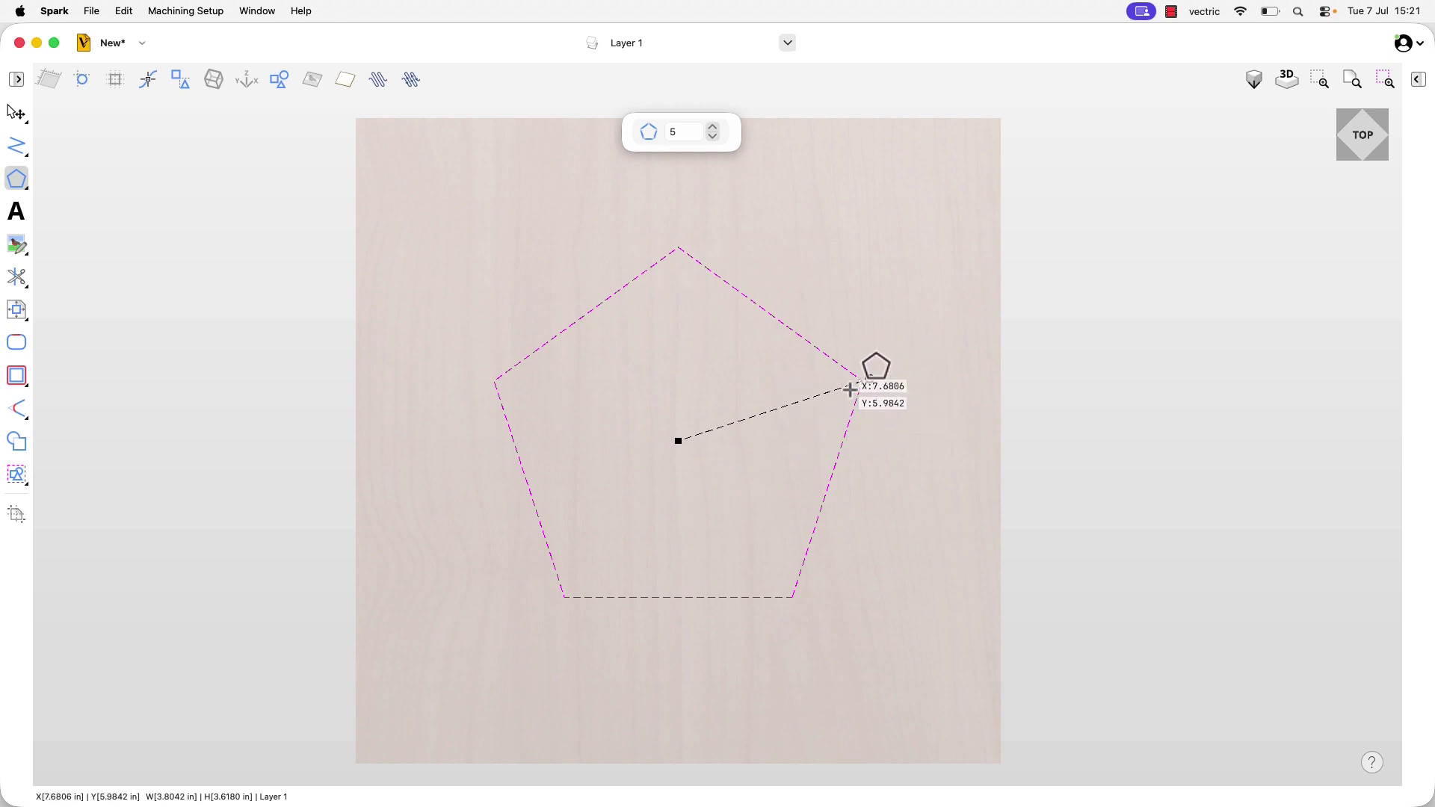
# - Set the pentagon's side length to 4 in
pyautogui.moveTo(865, 378)
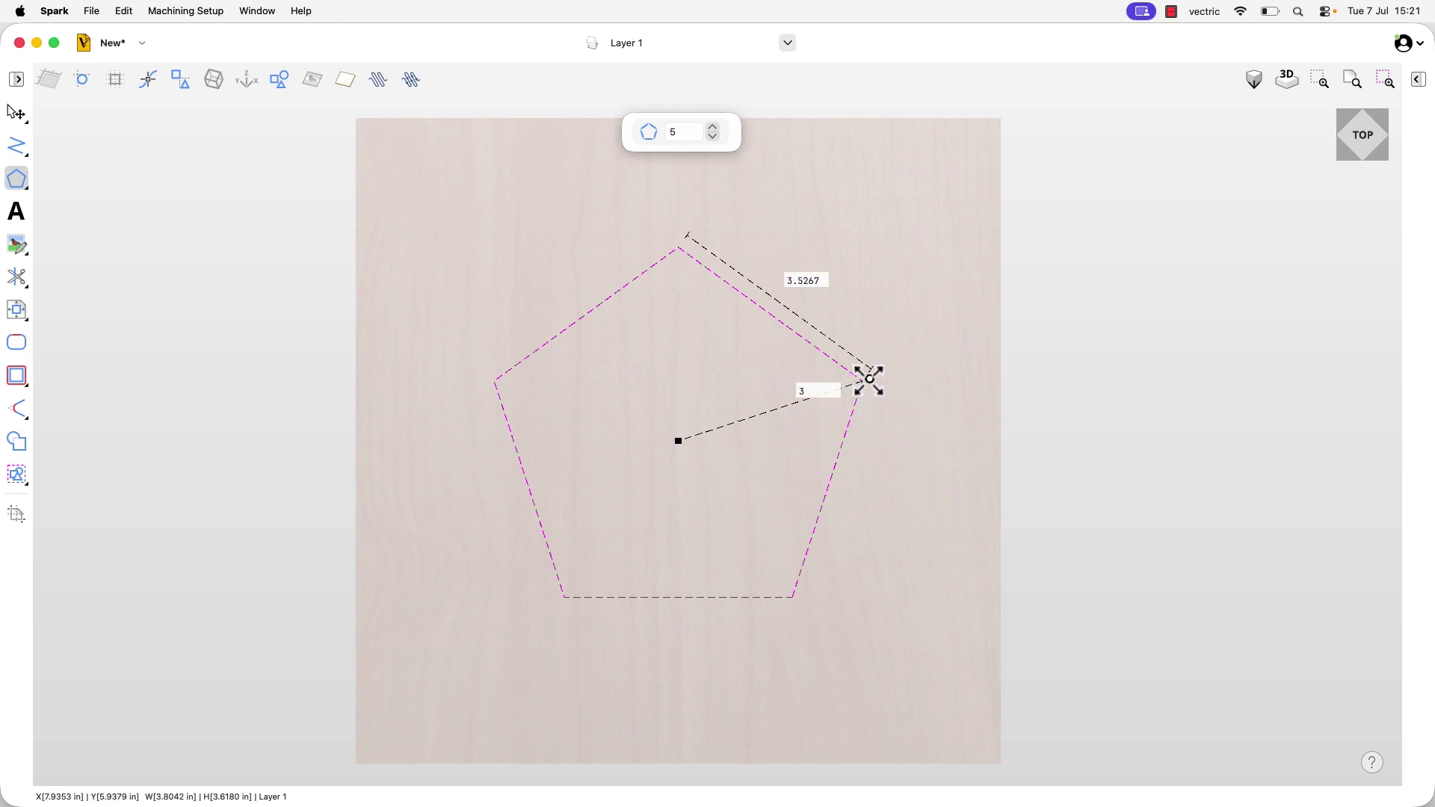
pyautogui.click(816, 394)
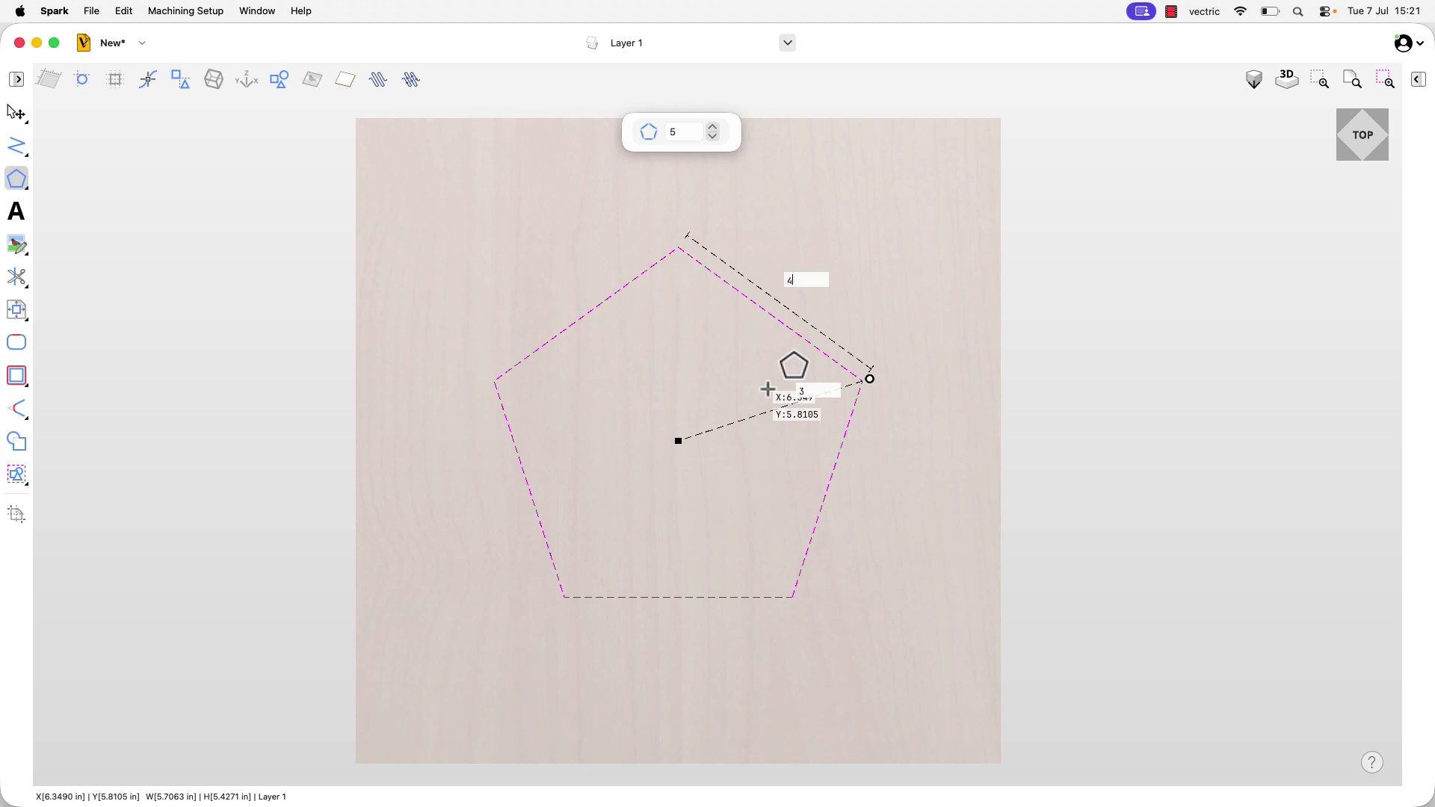
pyautogui.press('Return')
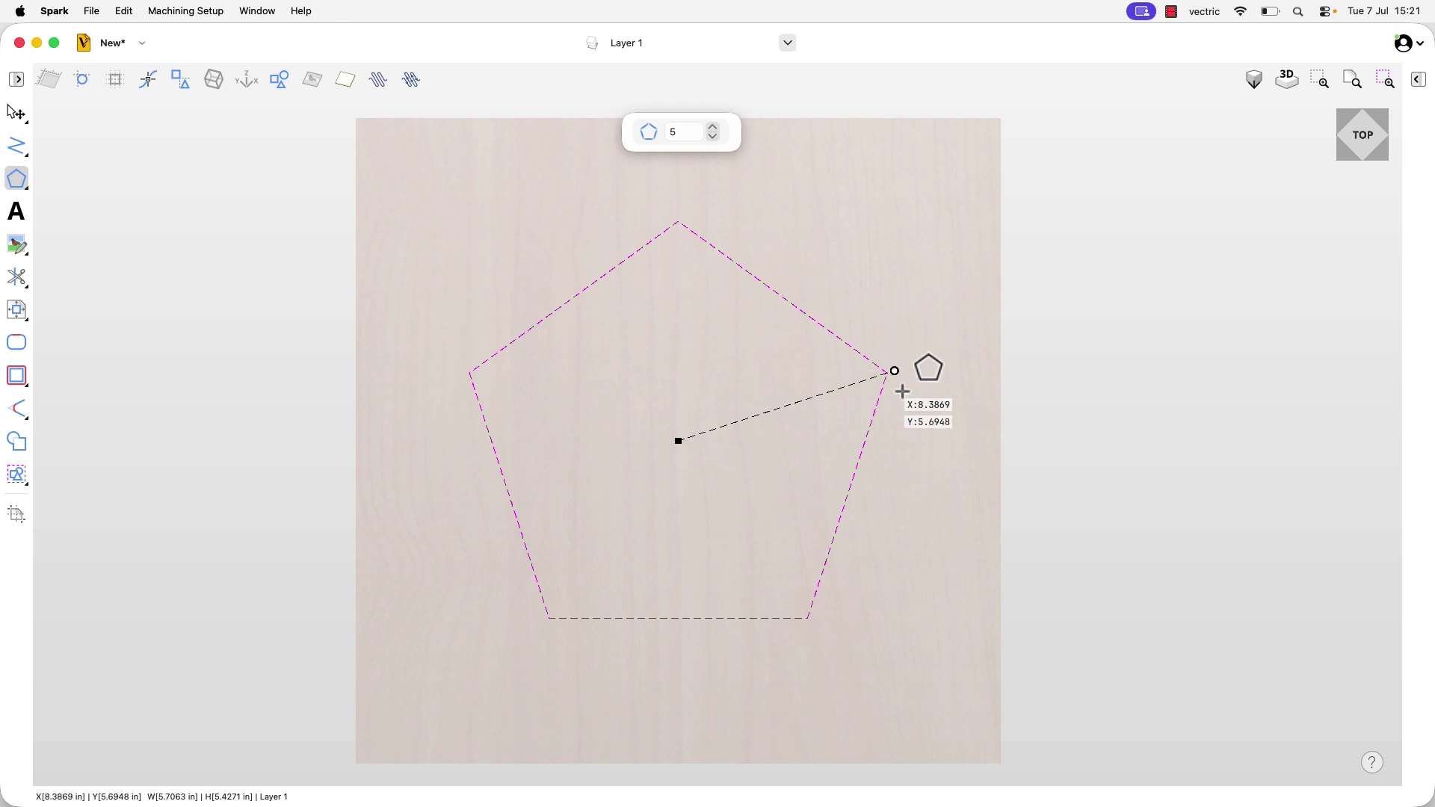
pyautogui.moveTo(895, 371)
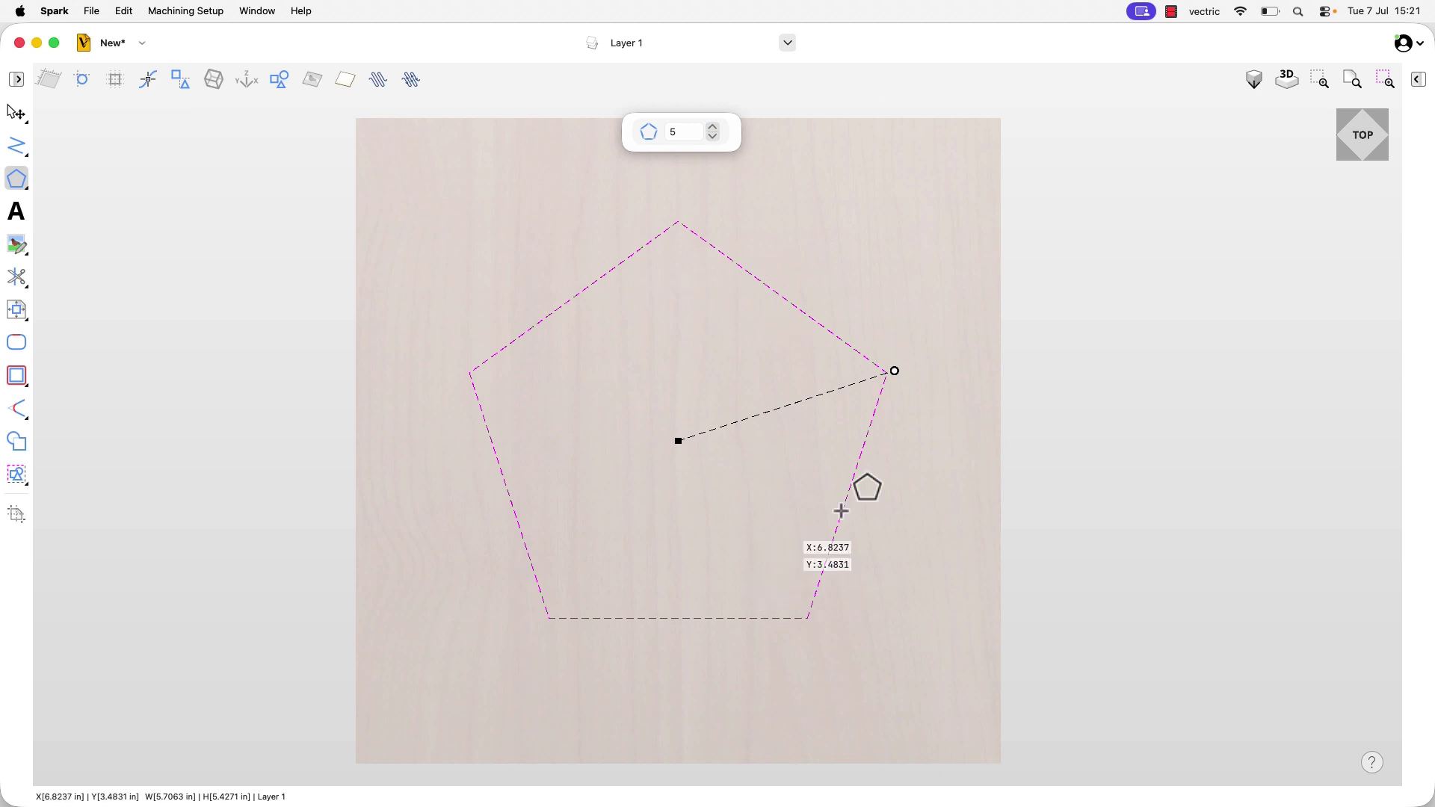
# - Step the polygon's number of sides up to 7, down to 3 and back up to 7
pyautogui.click(713, 127)
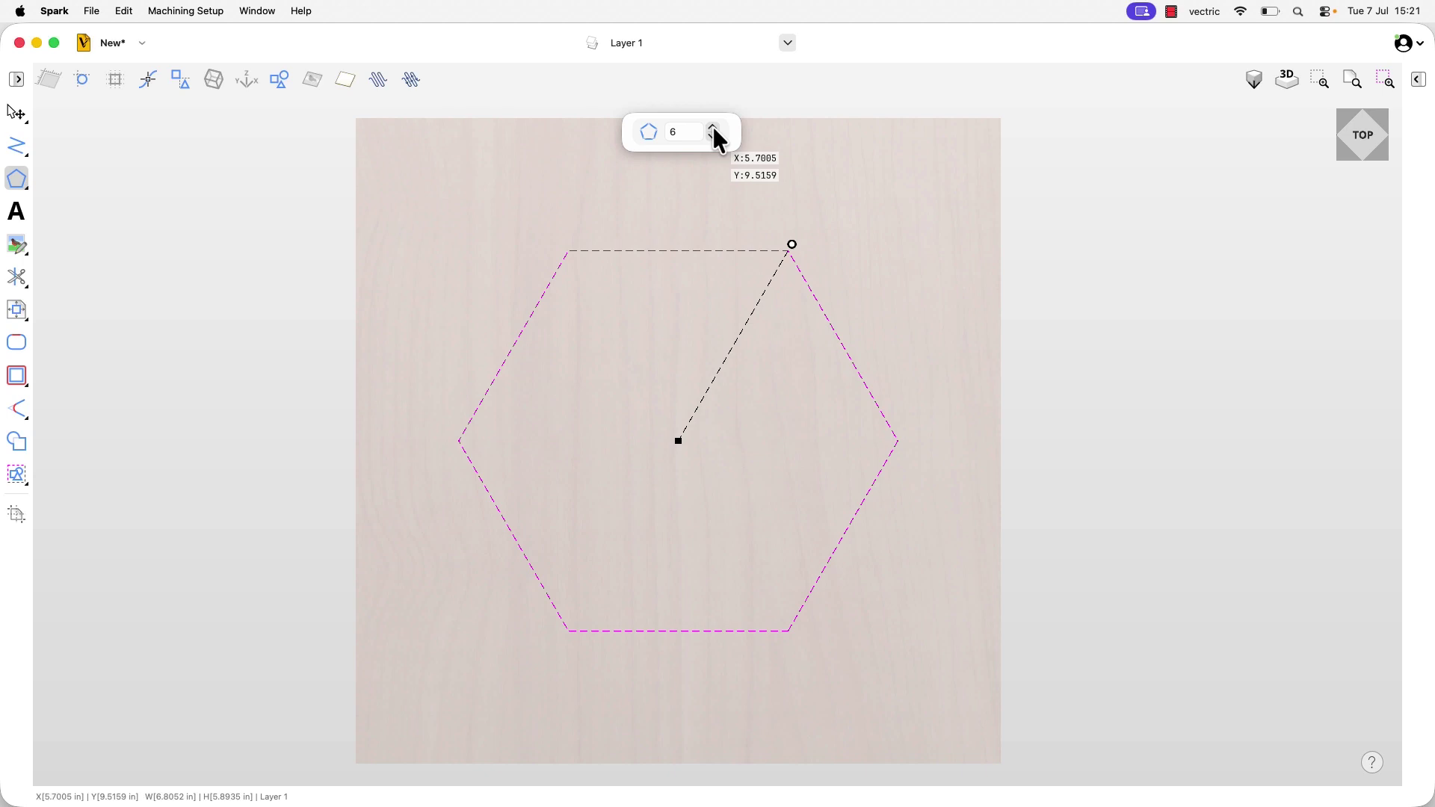
pyautogui.click(714, 128)
pyautogui.click(713, 136)
pyautogui.click(714, 136)
pyautogui.click(713, 136)
pyautogui.click(713, 136)
pyautogui.click(715, 127)
pyautogui.click(714, 127)
pyautogui.click(715, 127)
pyautogui.click(715, 127)
# - Enter 4 as the polygon's number of sides, and change it back to 7
pyautogui.moveTo(687, 135); pyautogui.dragTo(637, 137)
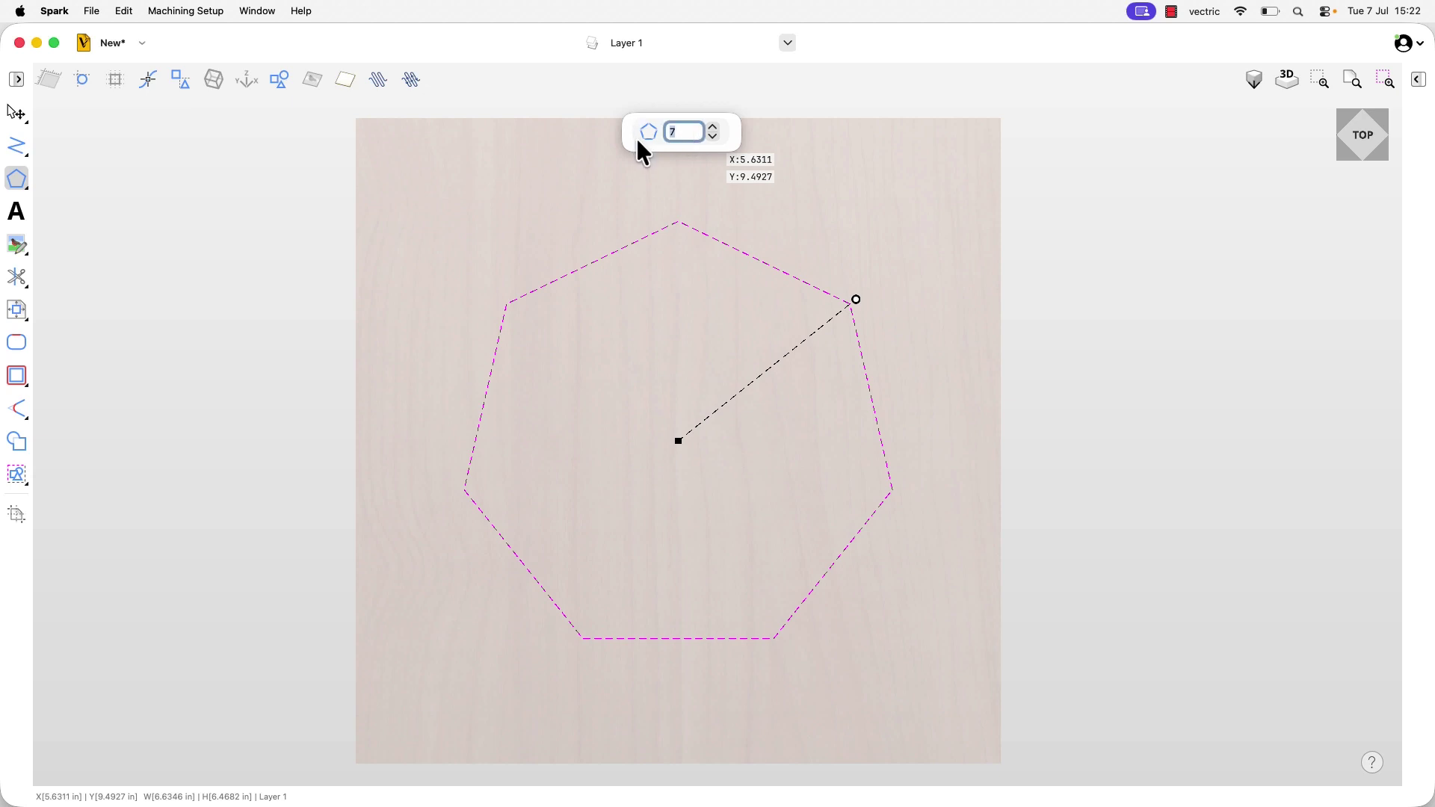
pyautogui.write('4')
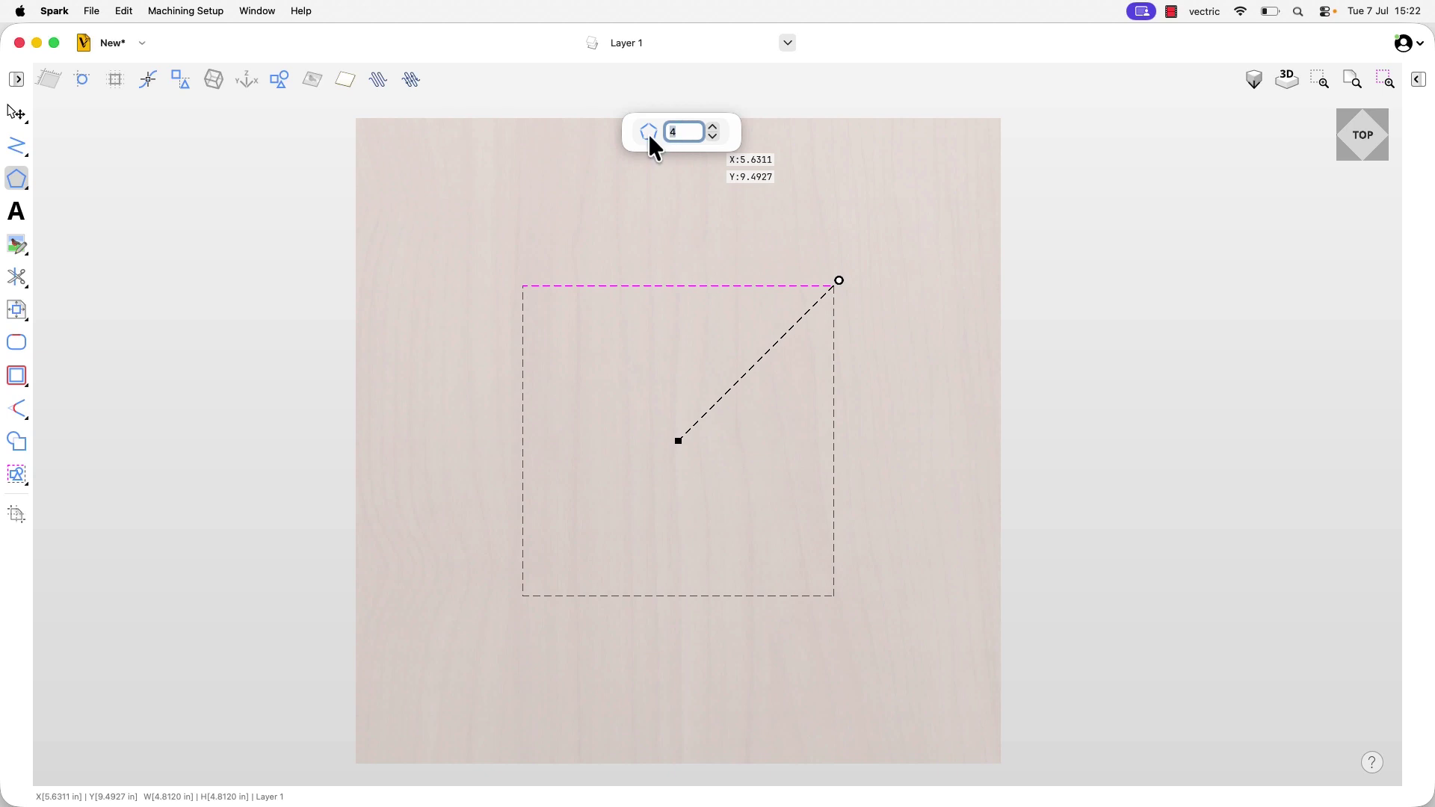
pyautogui.write('7')
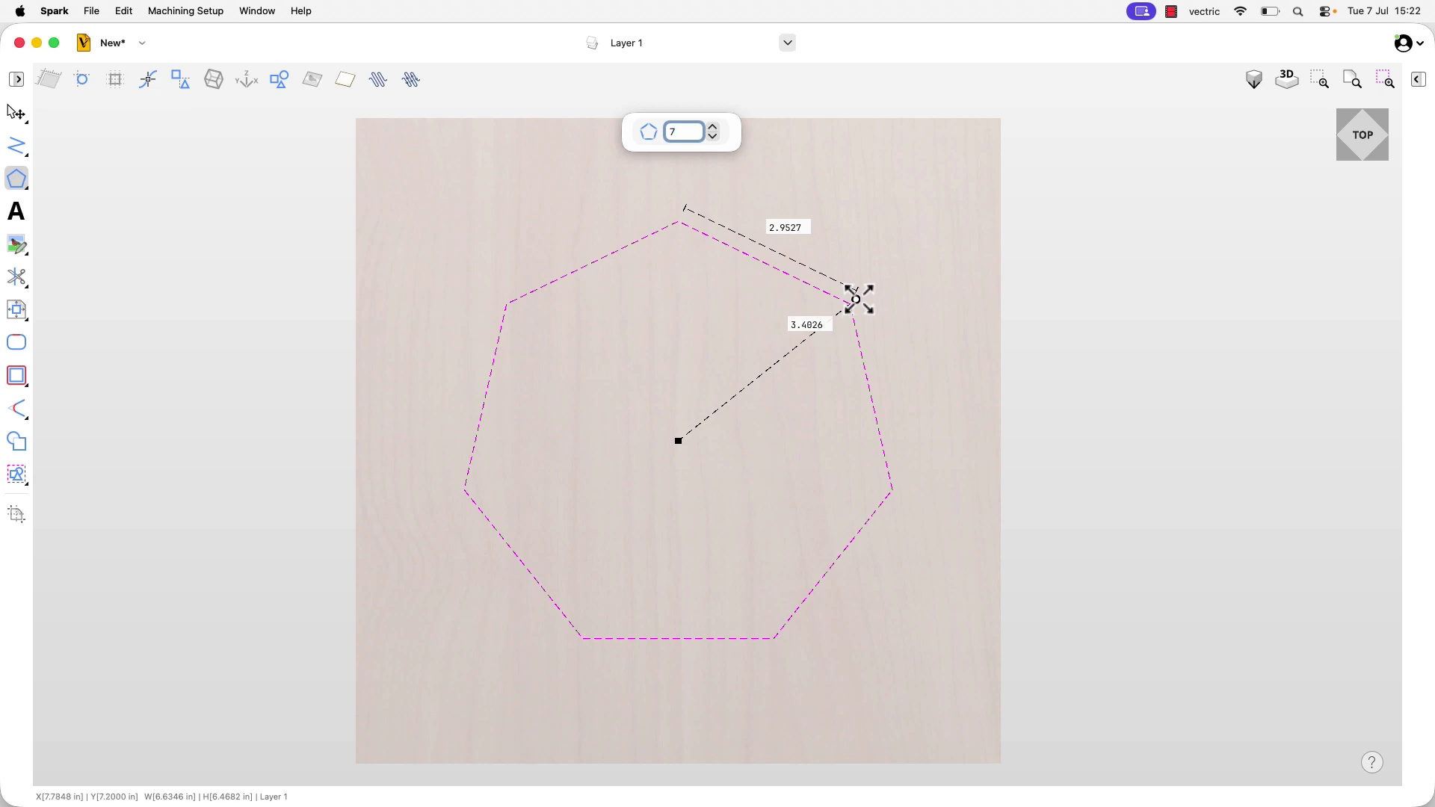
# - Enlarge the heptagon by its corner handle to a radius of about 3.58 in and delete it
pyautogui.moveTo(855, 298)
pyautogui.mouseDown()
pyautogui.moveTo(927, 243)
pyautogui.moveTo(838, 326)
pyautogui.moveTo(807, 330)
pyautogui.moveTo(731, 384)
pyautogui.moveTo(926, 246)
pyautogui.moveTo(759, 374)
pyautogui.moveTo(884, 262)
pyautogui.moveTo(787, 357)
pyautogui.moveTo(866, 293)
pyautogui.mouseUp()
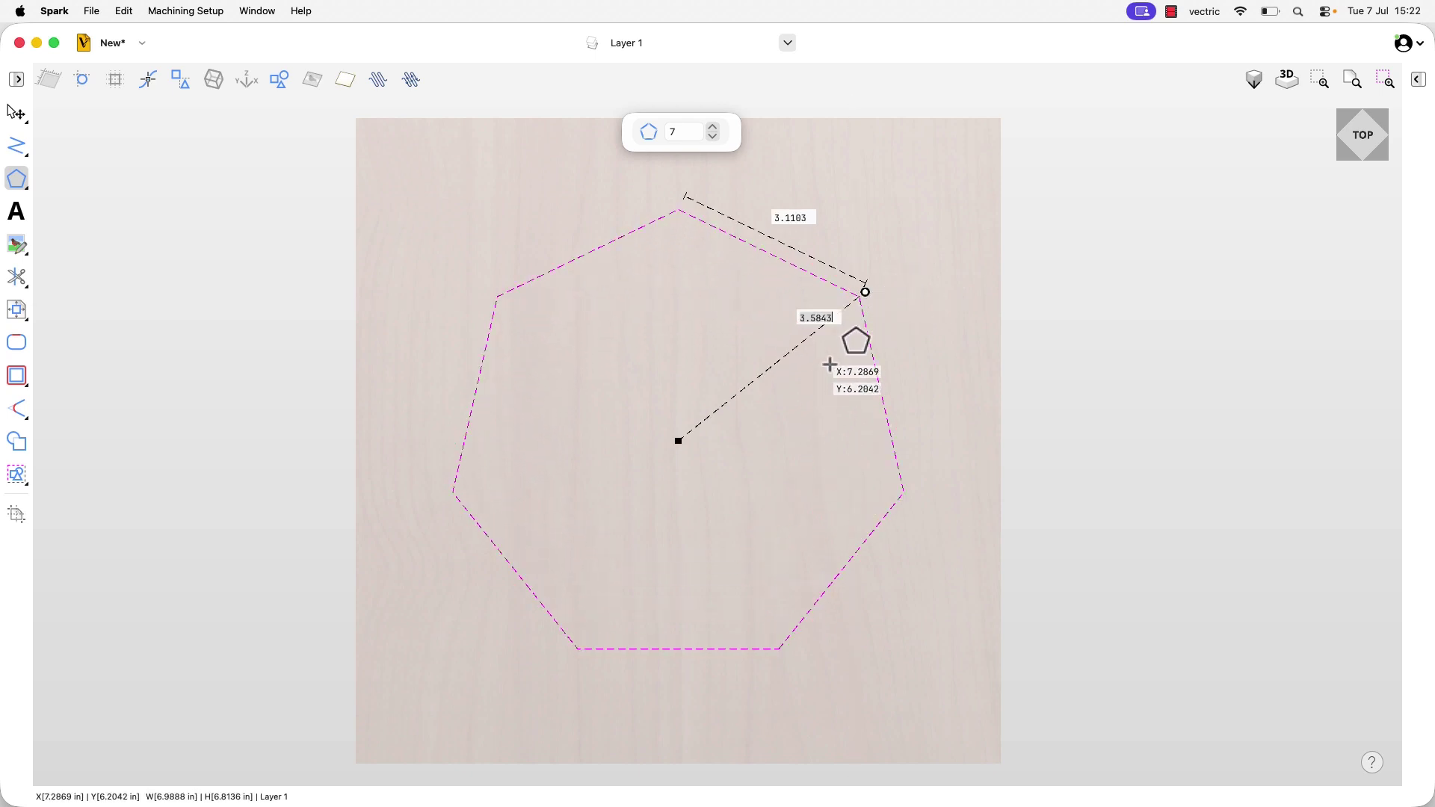
pyautogui.press('Escape')
pyautogui.click(796, 267)
pyautogui.press('Delete')
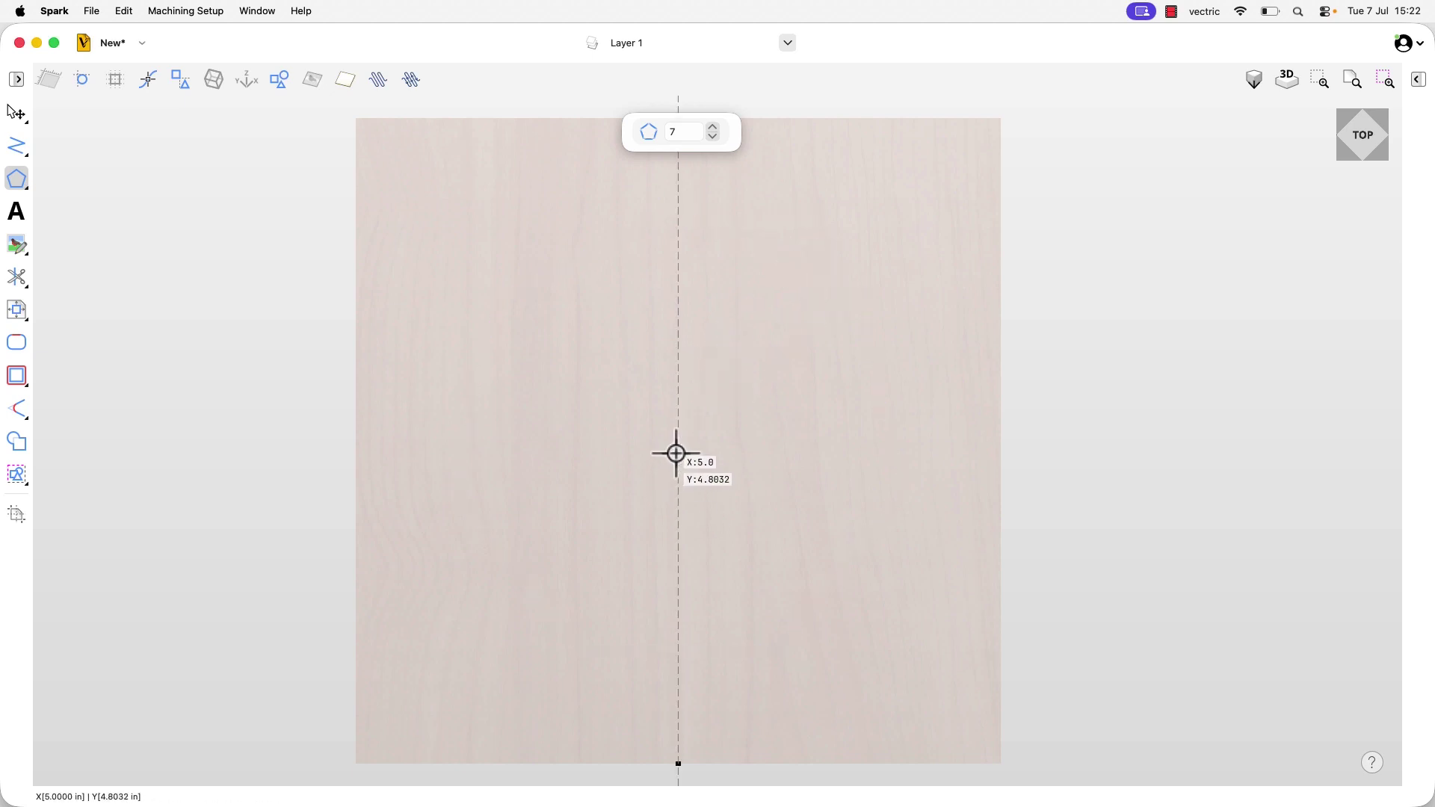
# - Draw a heptagon with an exact radius of 3 in at the material's centre and discard it
pyautogui.moveTo(678, 442); pyautogui.dragTo(636, 359)
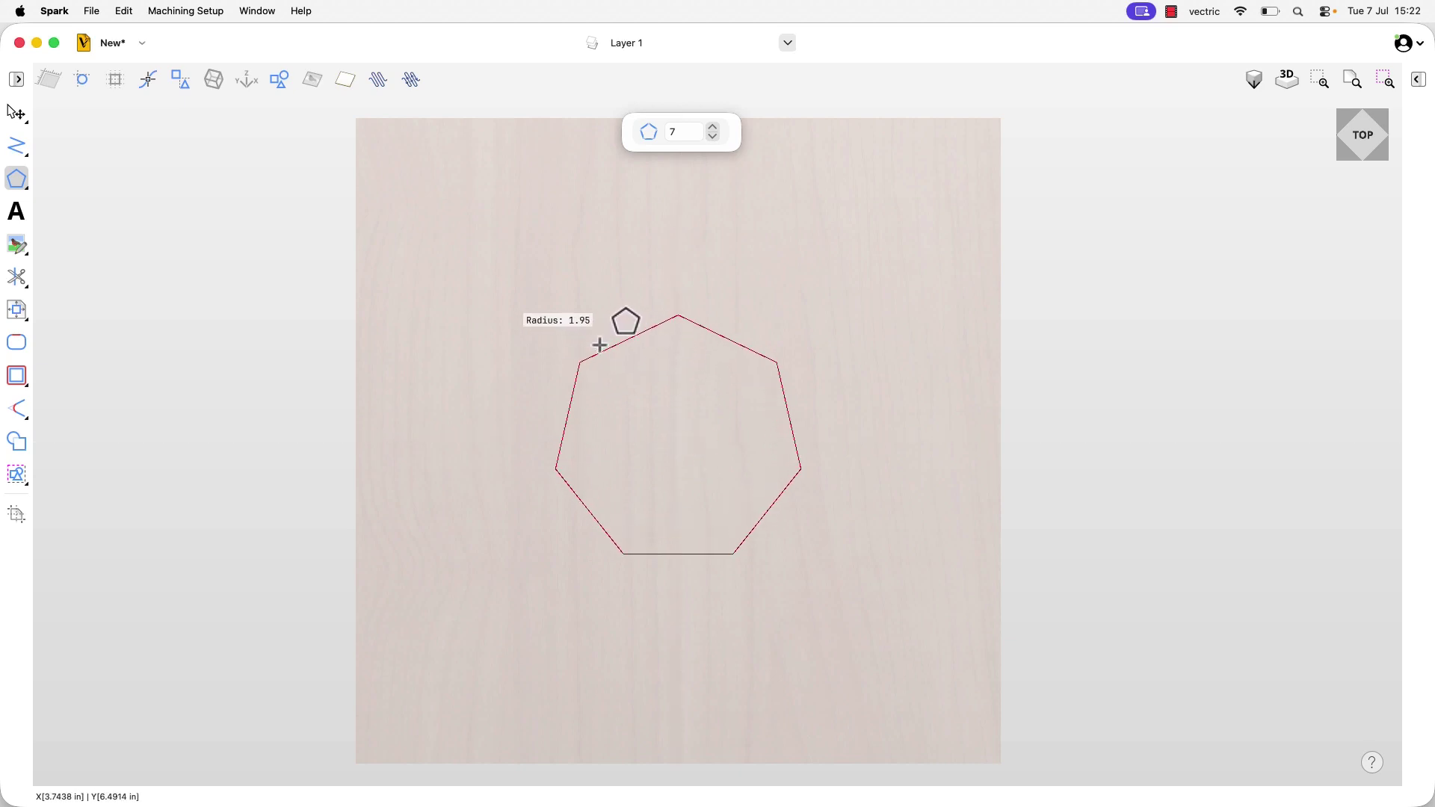
pyautogui.write('3')
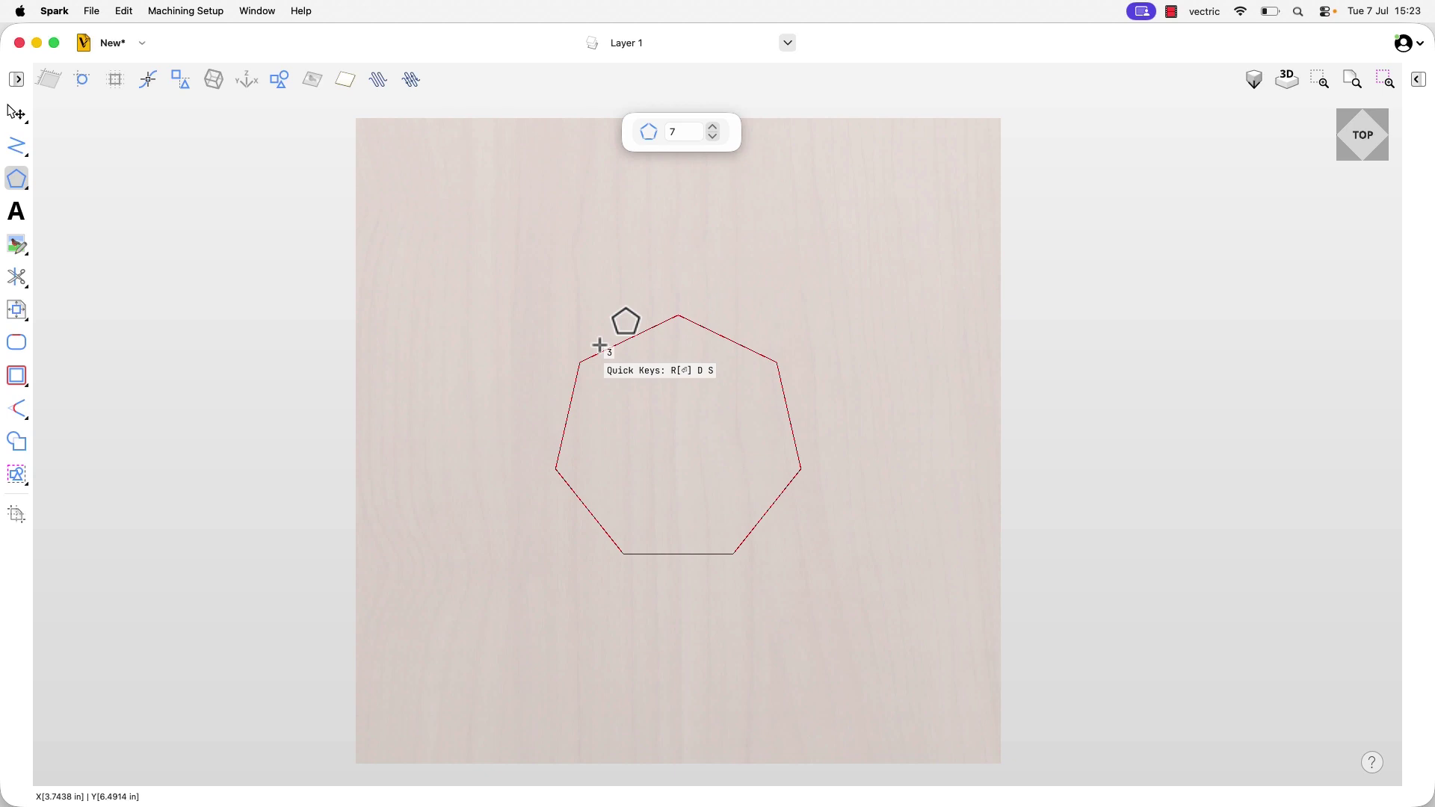
pyautogui.press('Return')
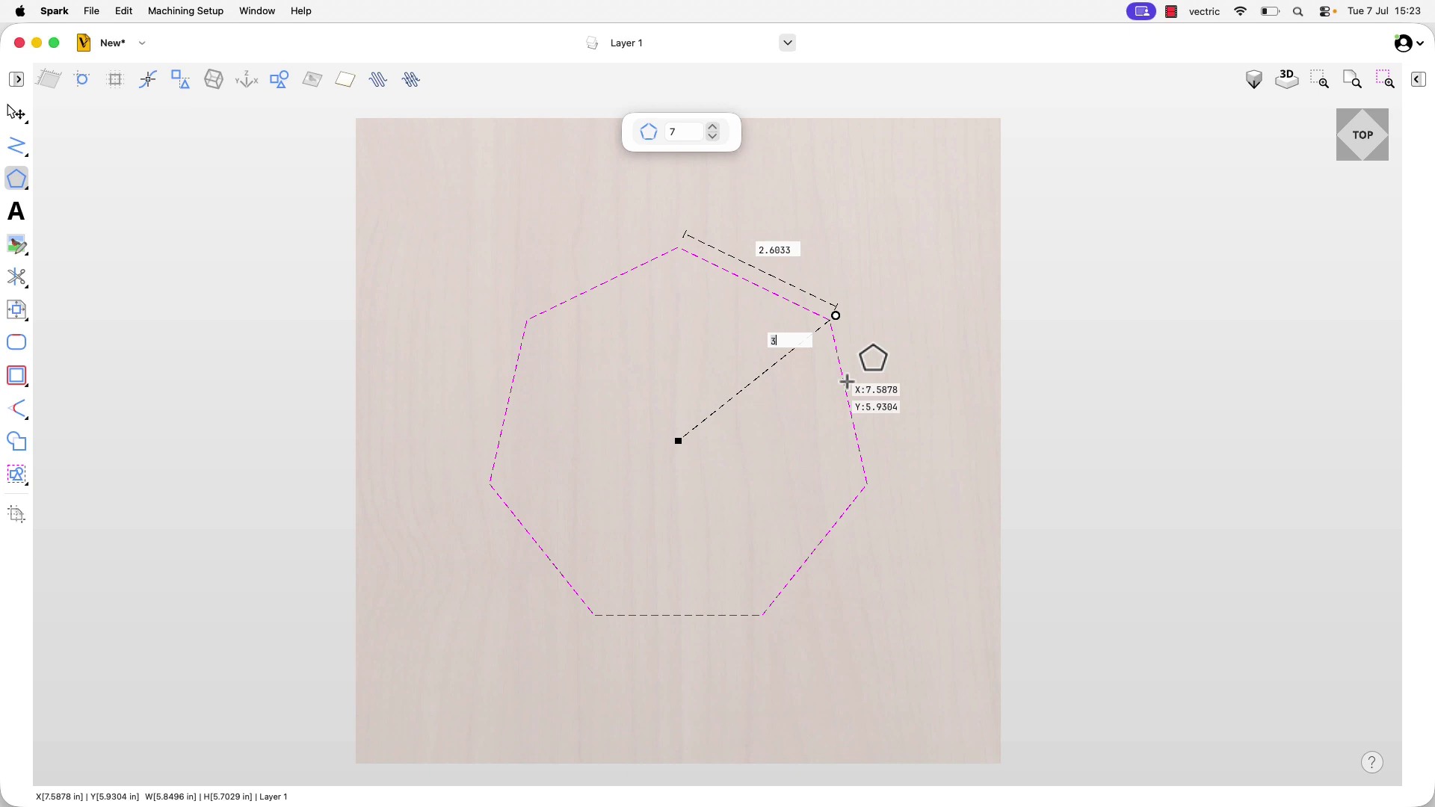
pyautogui.press('Escape')
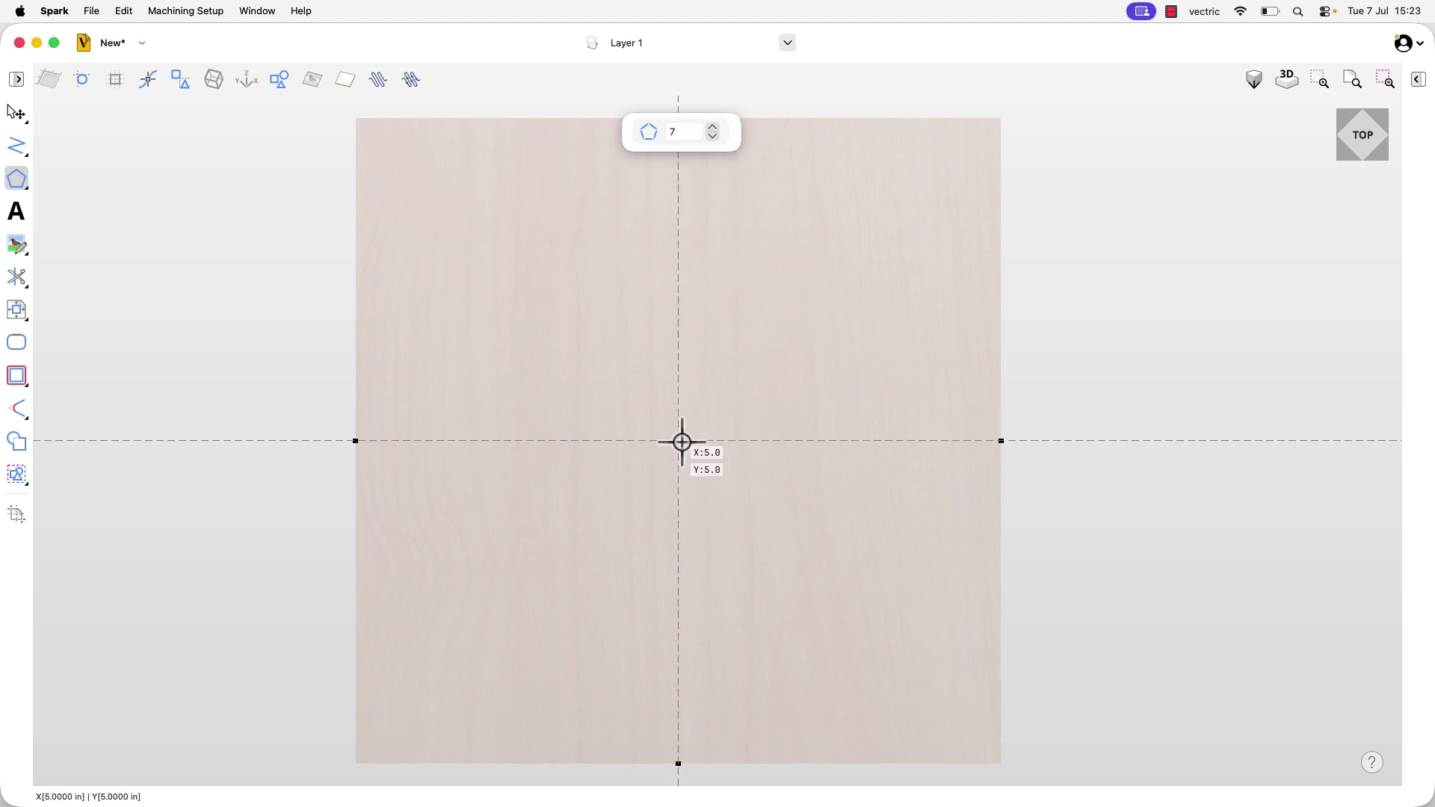
# - Draw a heptagon with an exact diameter of 4 in from the material's centre and discard it
pyautogui.moveTo(678, 441); pyautogui.dragTo(623, 322)
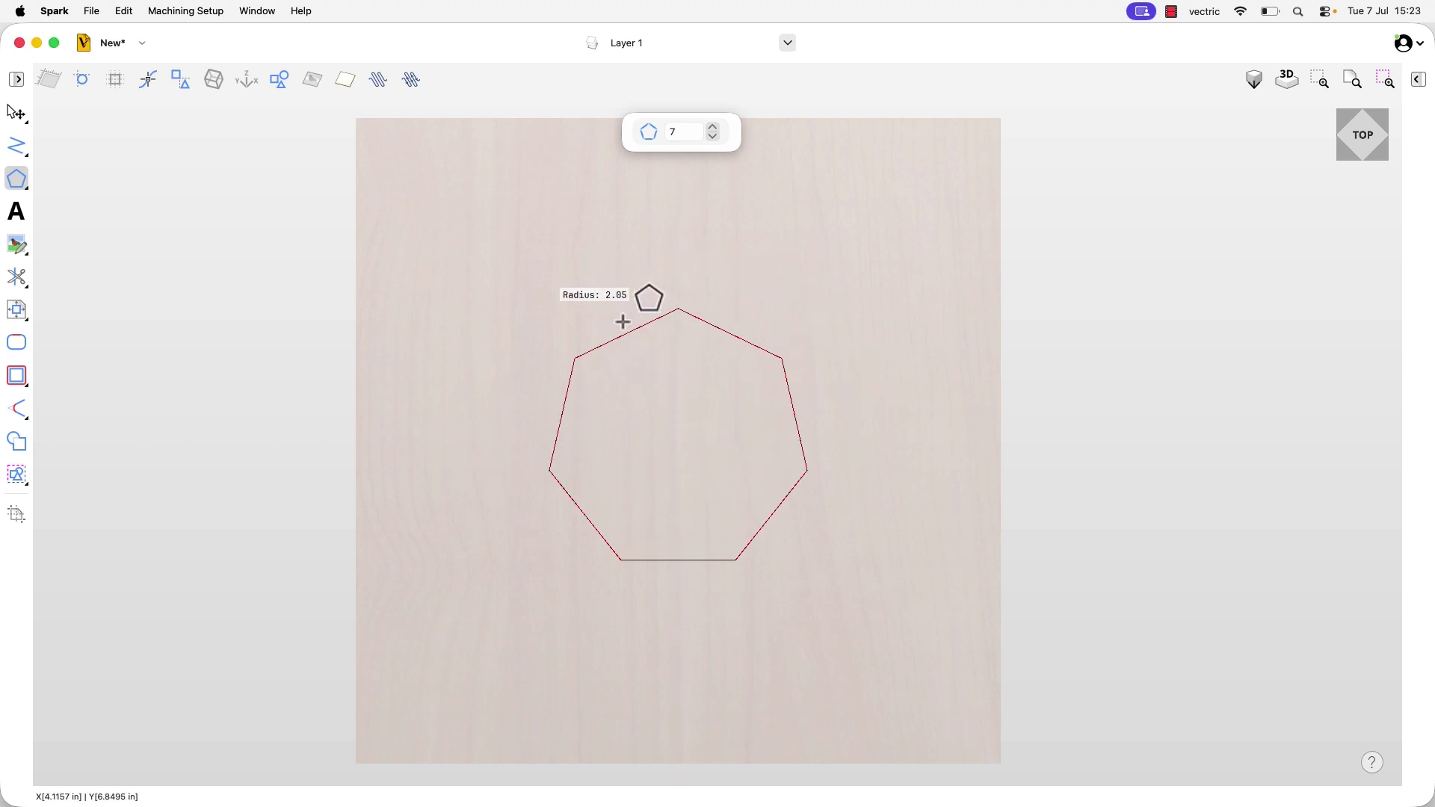
pyautogui.write('4')
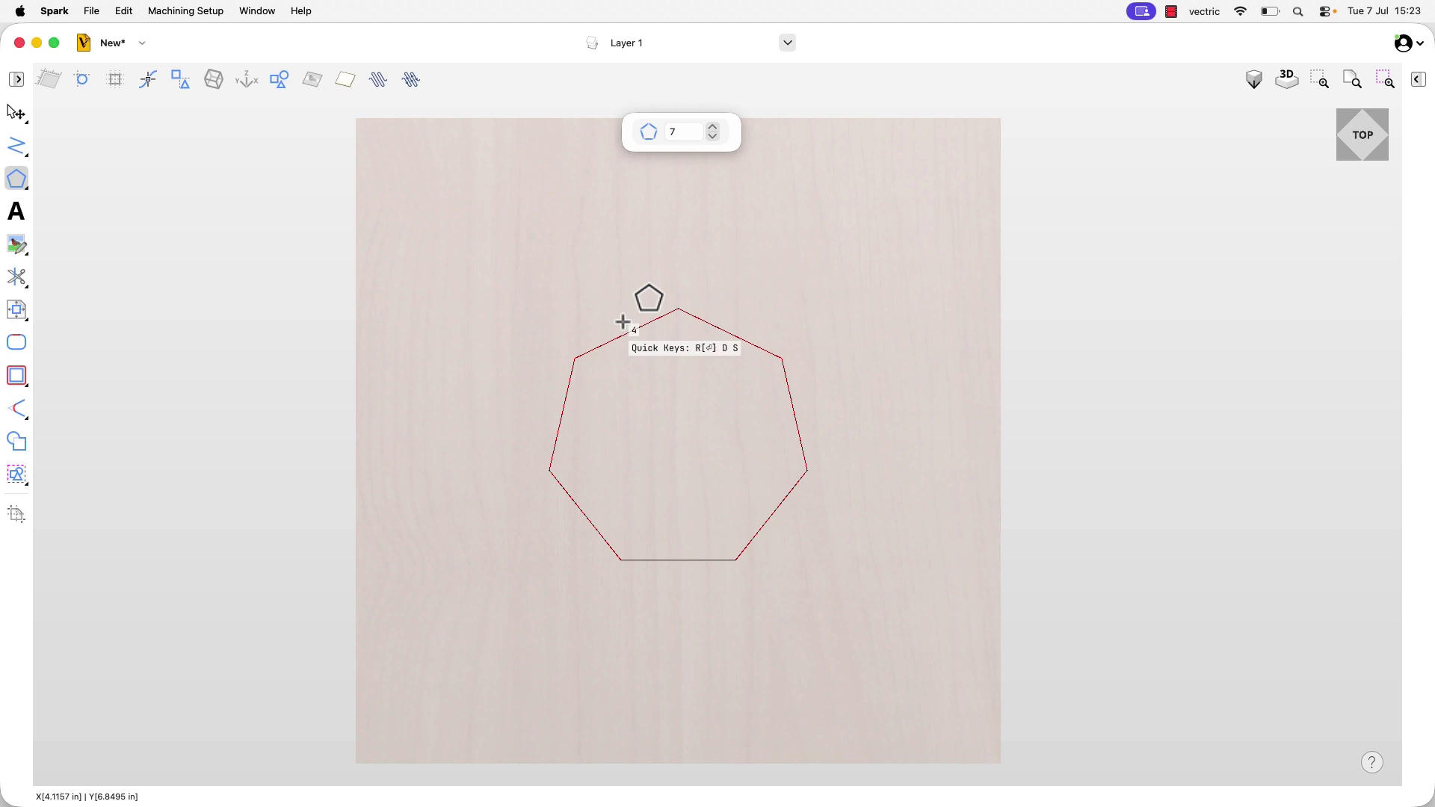
pyautogui.write('d')
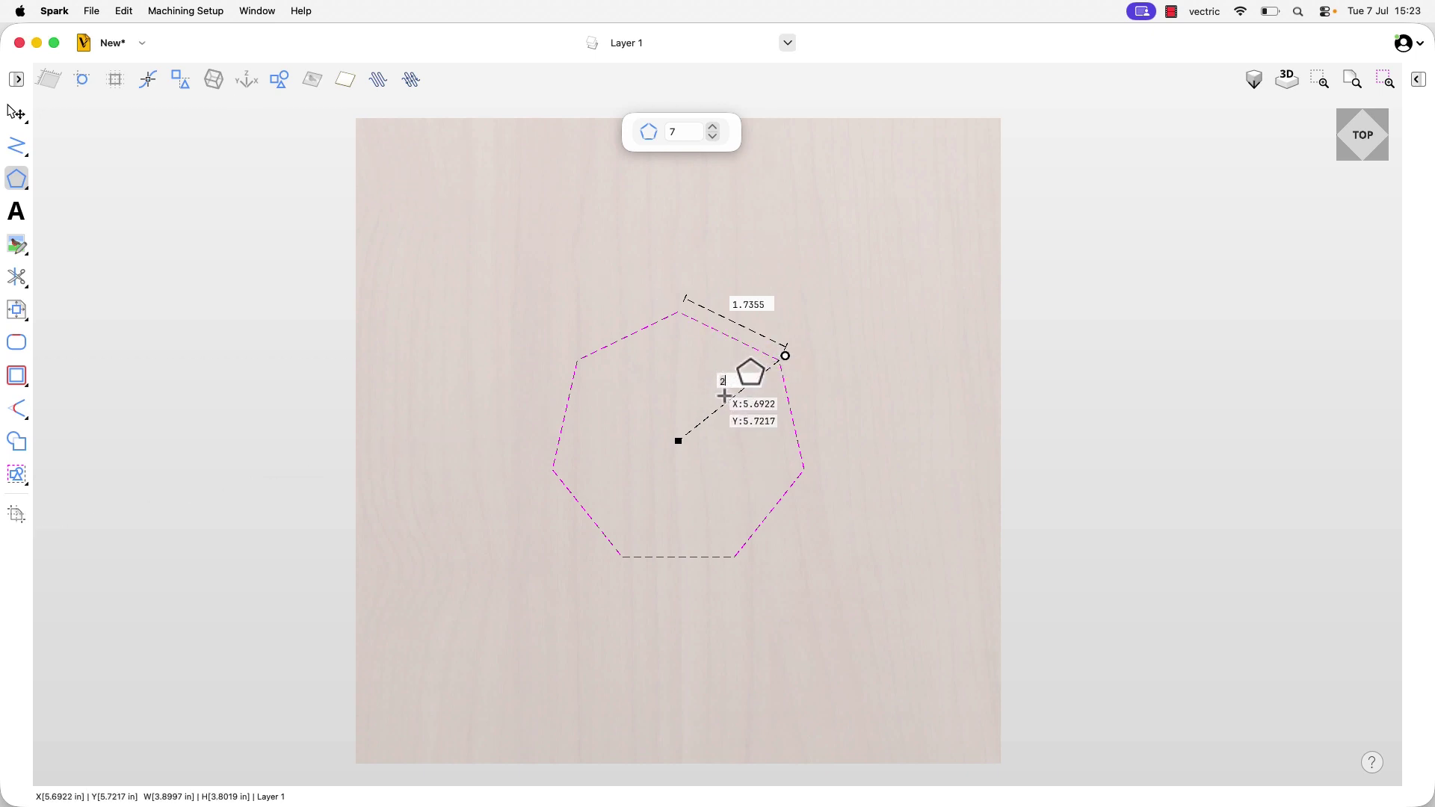
pyautogui.press('Escape')
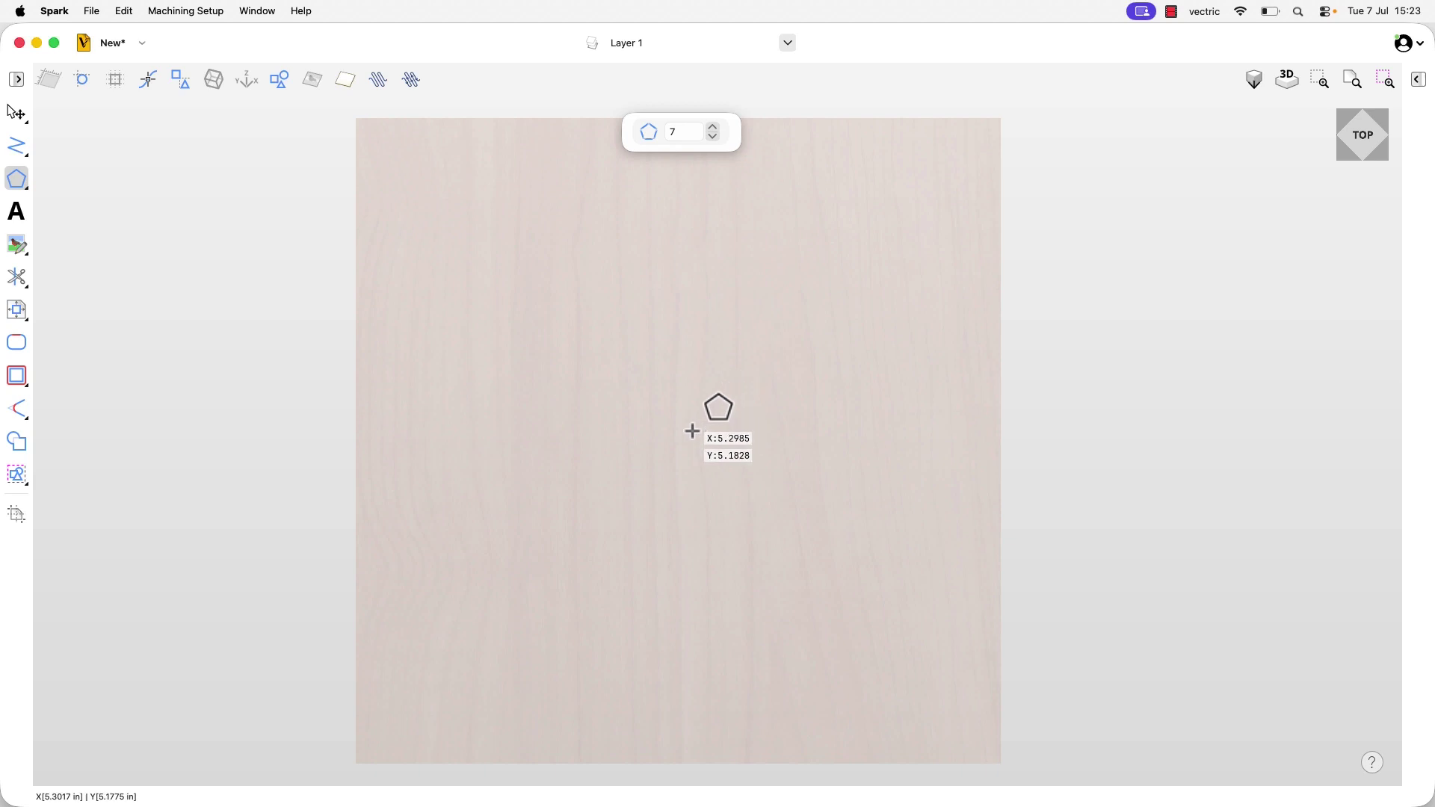
# - Draw a polygon with 5 sides and a radius of 4 in at the material's centre, and reopen it for editing
pyautogui.moveTo(679, 441); pyautogui.dragTo(624, 332)
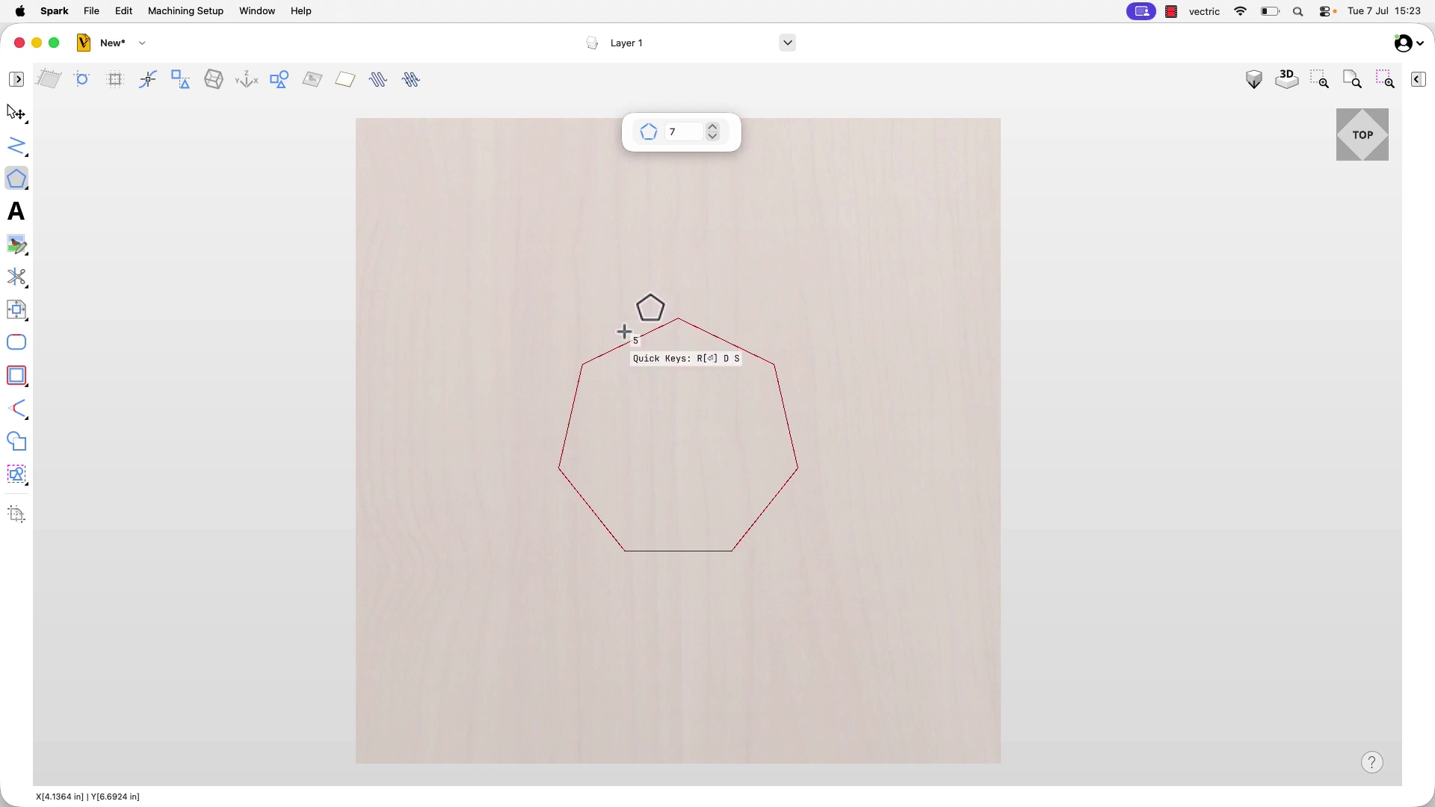
pyautogui.press('s')
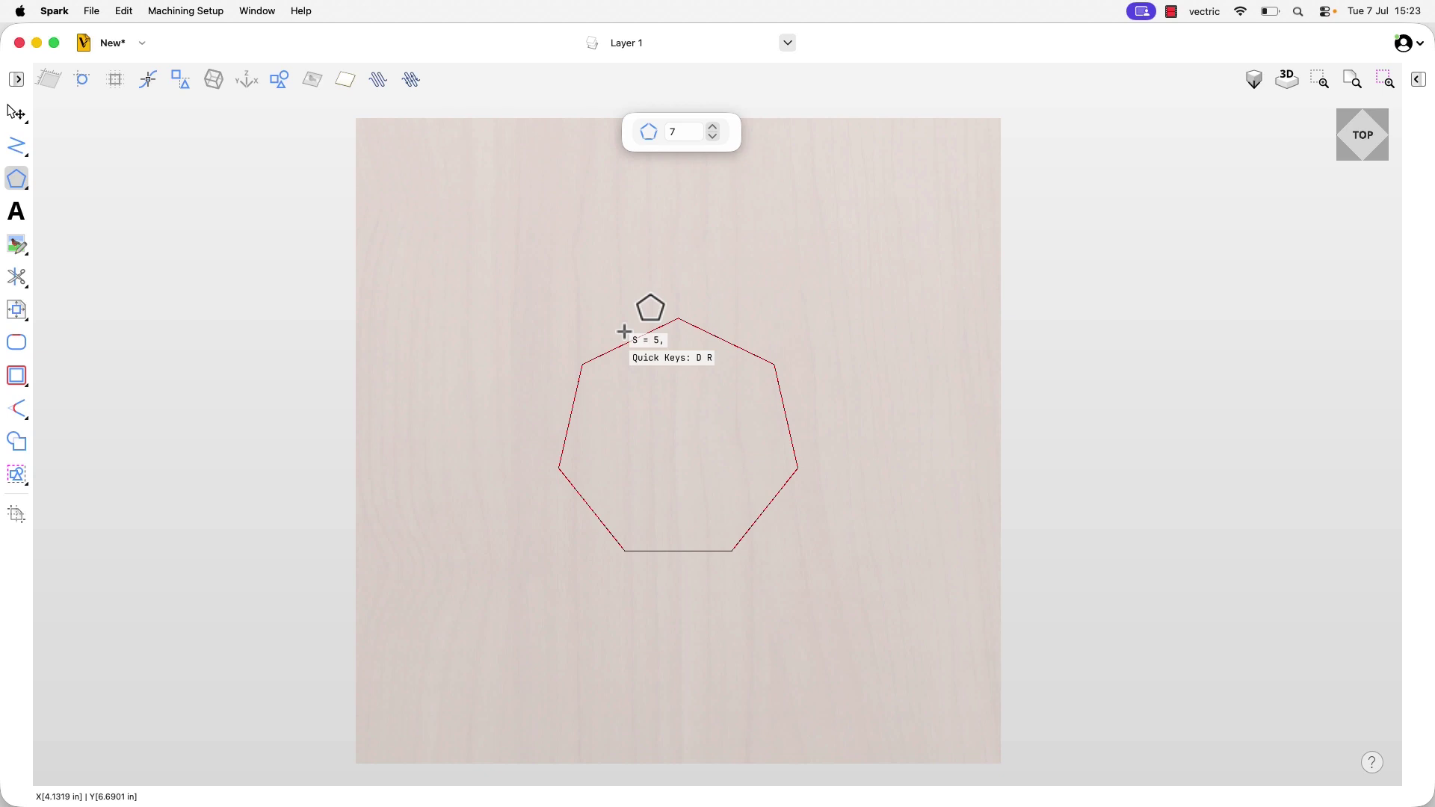
pyautogui.write('4')
pyautogui.press('Return')
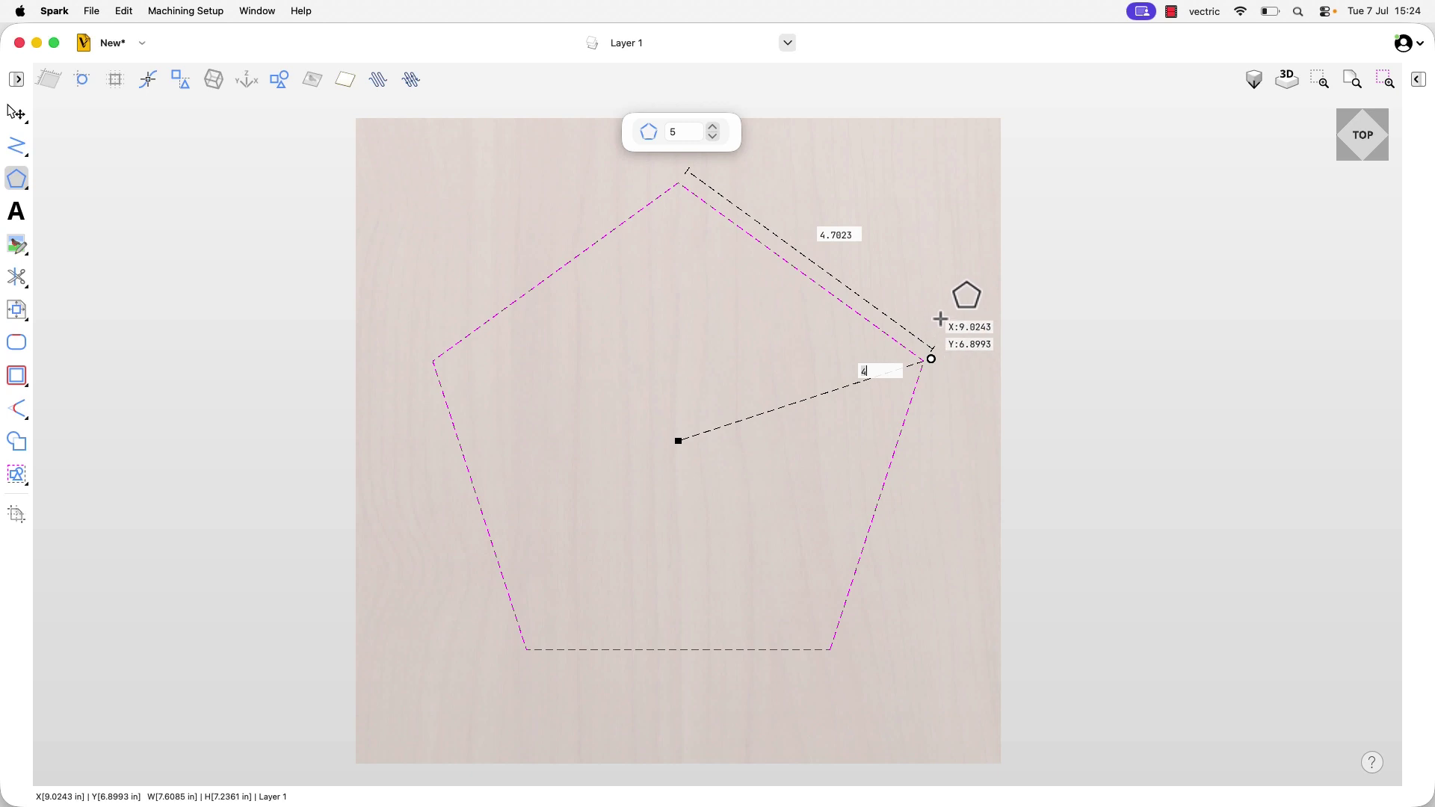
pyautogui.press('Return')
pyautogui.press('Escape')
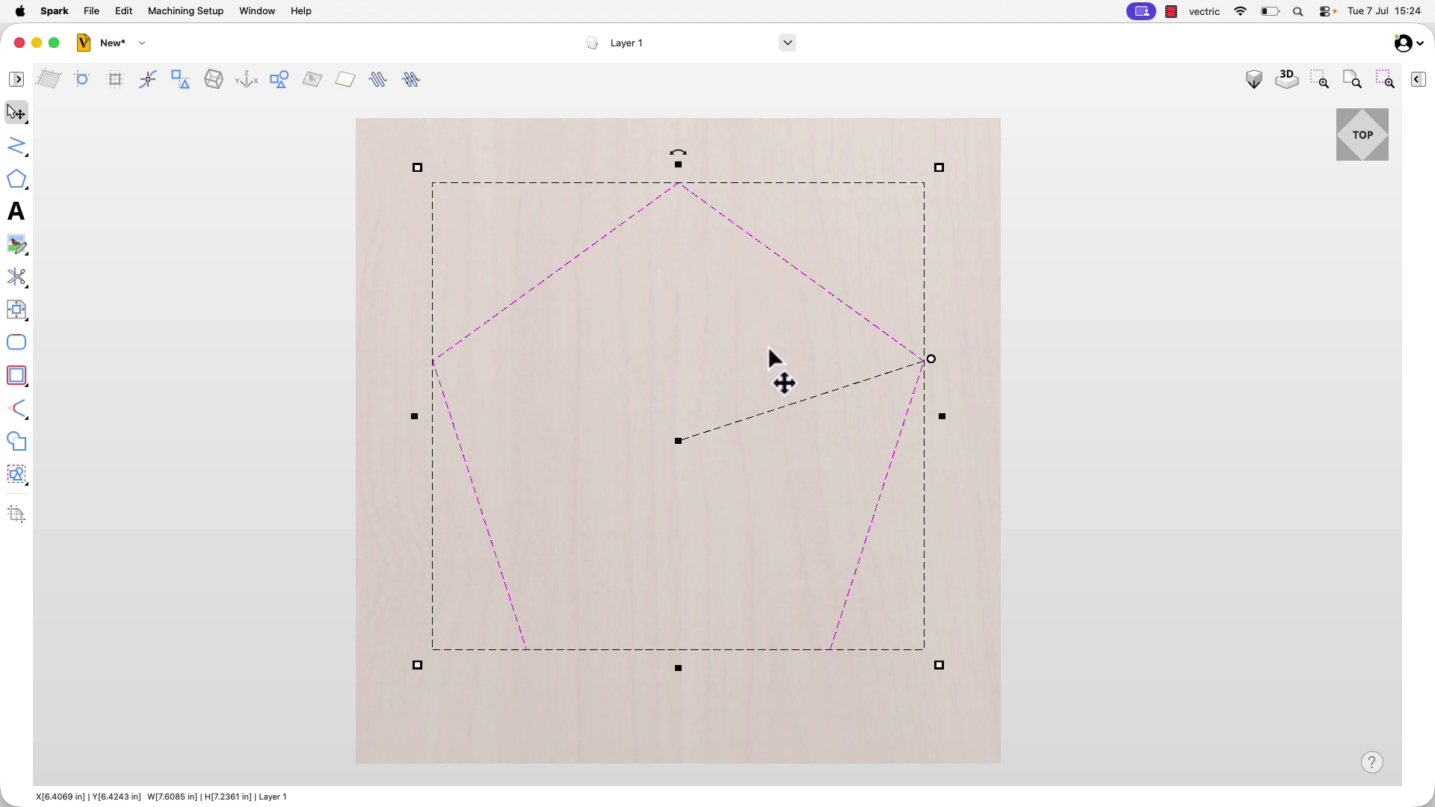
pyautogui.press('space')
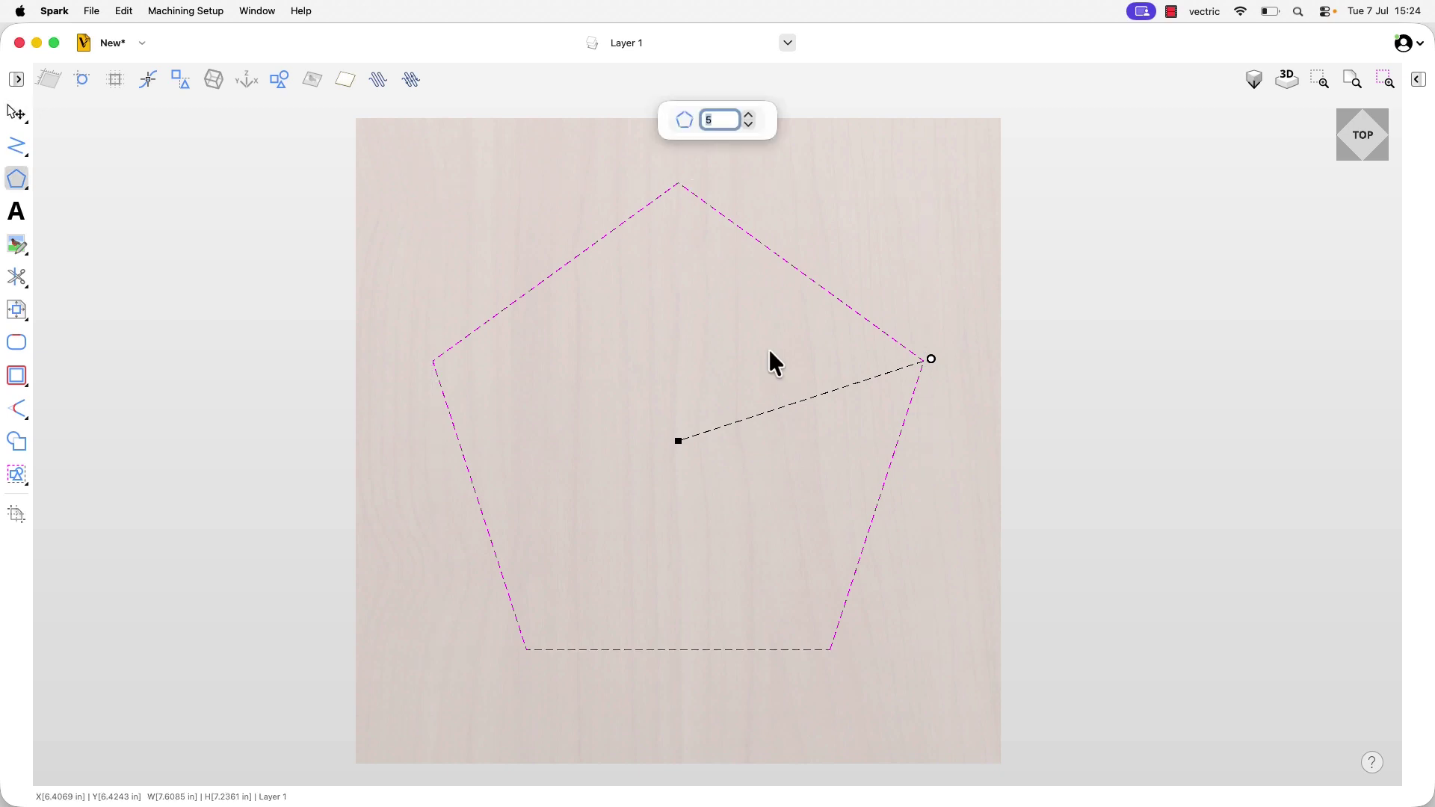